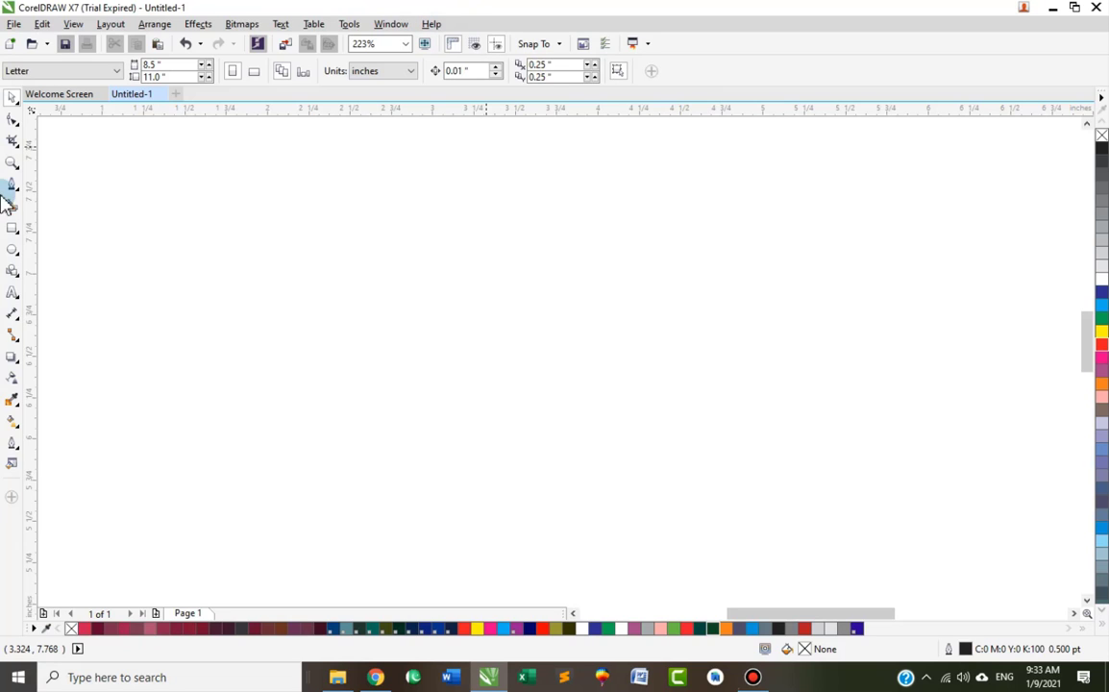
# Add the artistic text "SST Lab" in the upper part of the page with the Text tool.
pyautogui.click(13, 292)
pyautogui.click(178, 262)
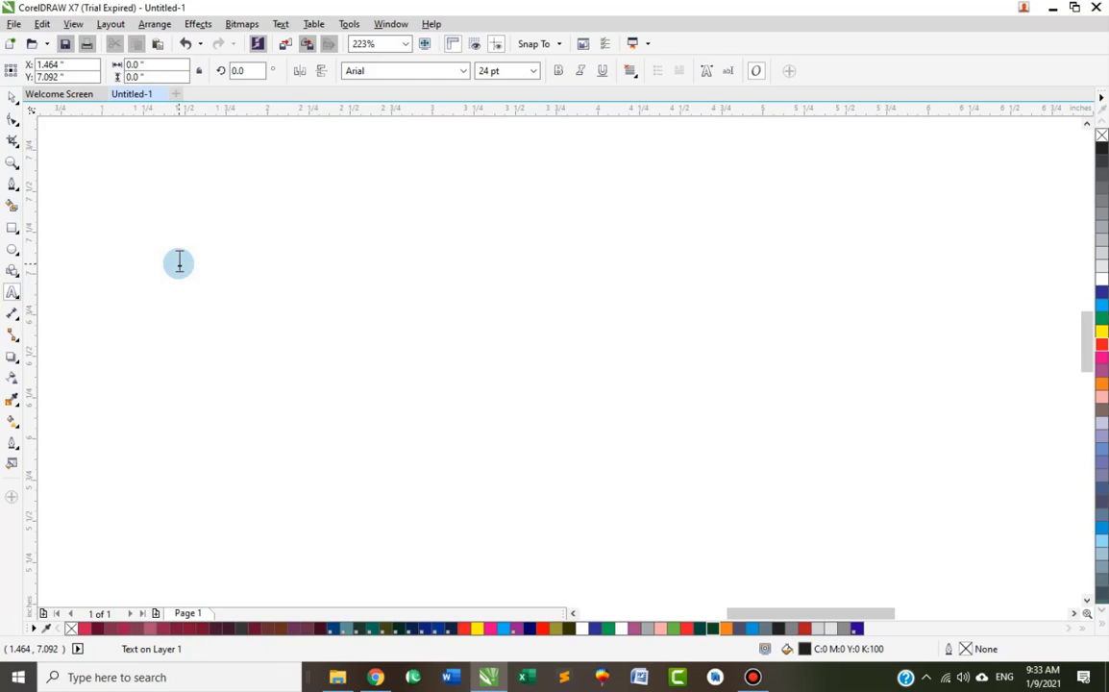
pyautogui.write('SSt')
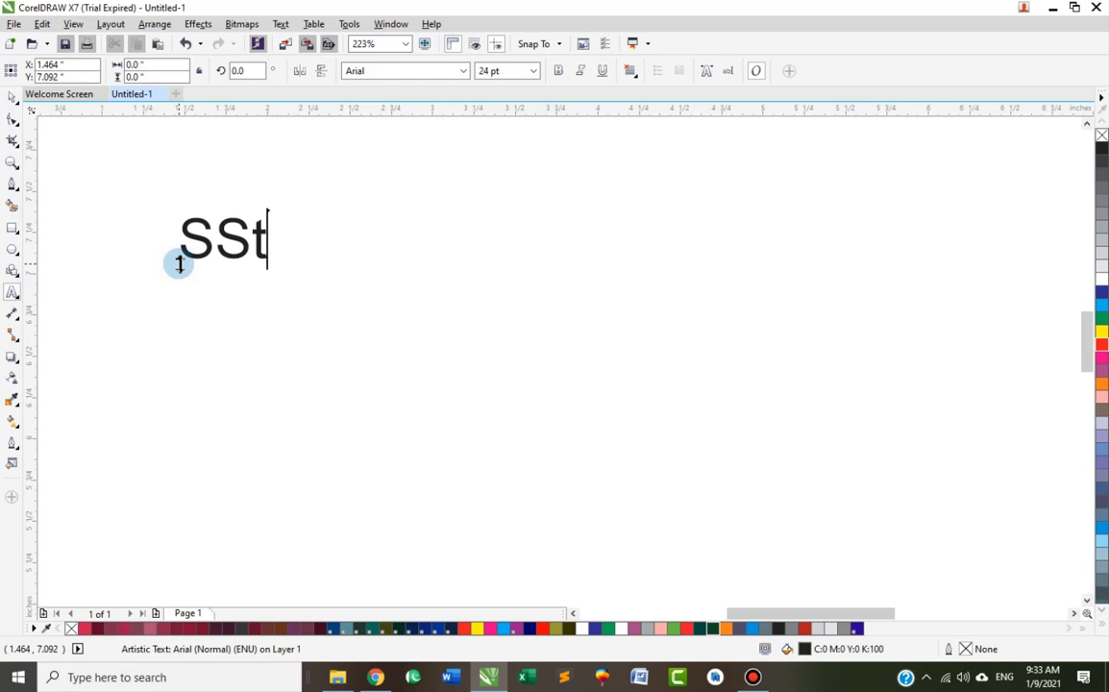
pyautogui.press('BackSpace')
pyautogui.press('BackSpace')
pyautogui.press('BackSpace')
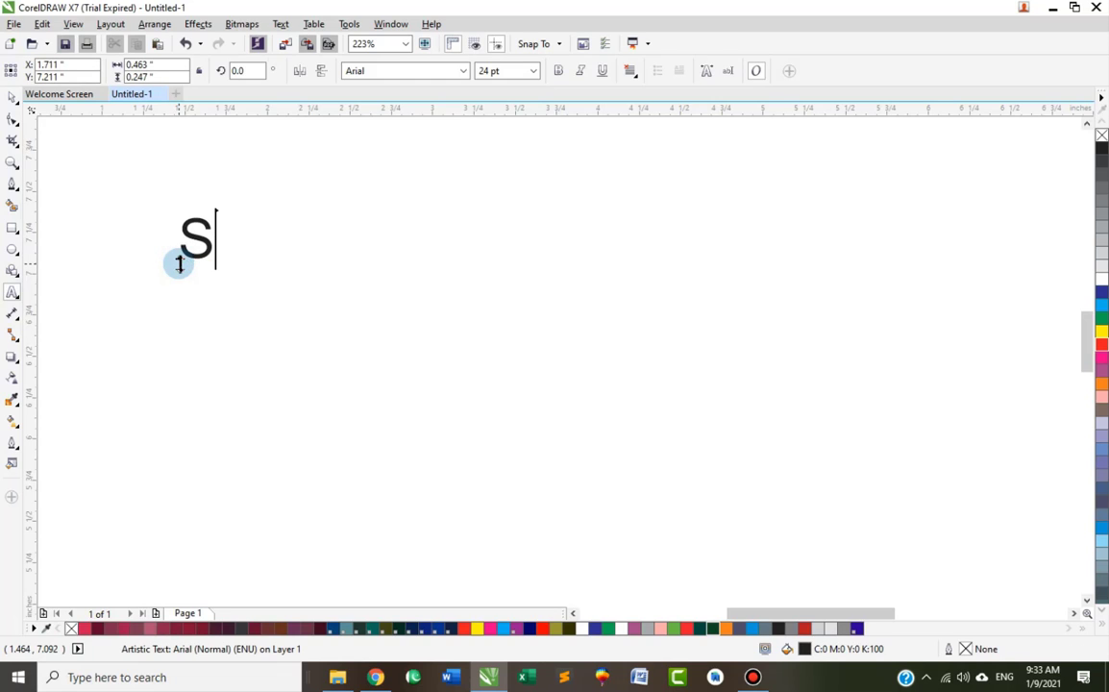
pyautogui.write('SSt')
pyautogui.press('BackSpace')
pyautogui.press('BackSpace')
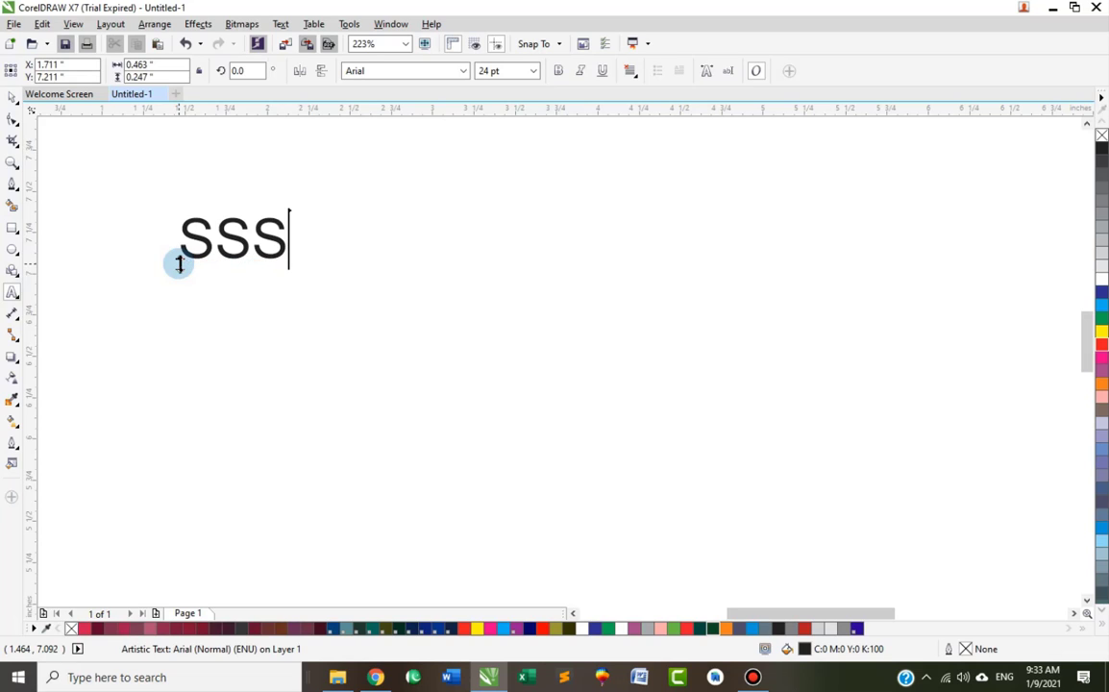
pyautogui.press('BackSpace')
pyautogui.write('T Lab')
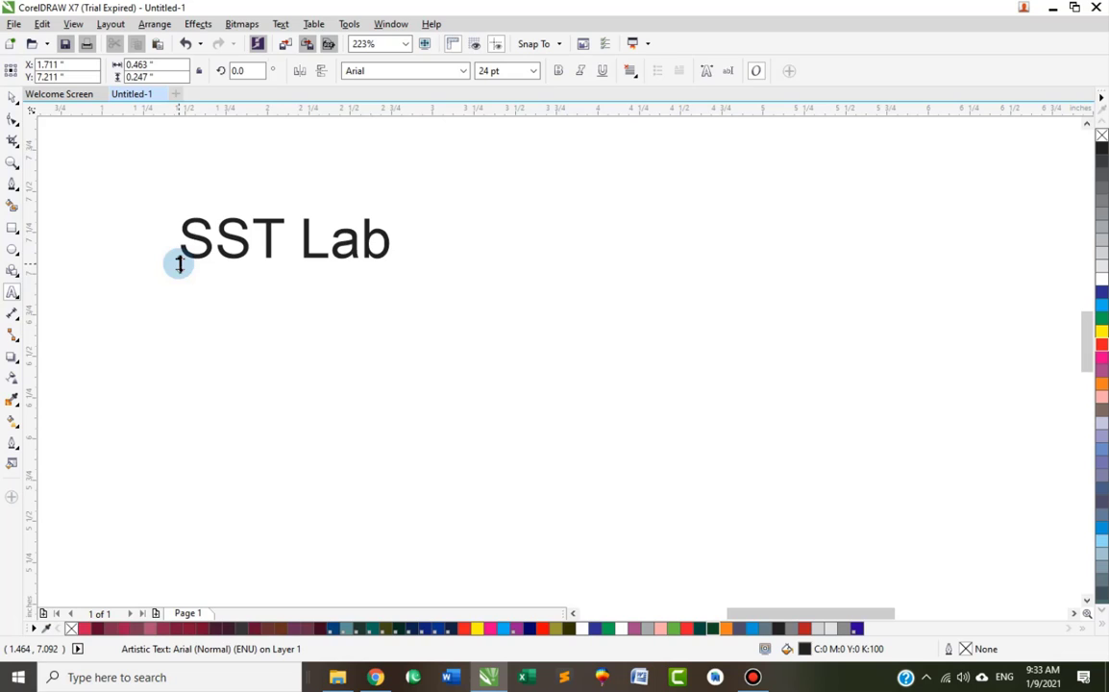
# Select the "SST Lab" text and move it about 0.9 inches to the right.
pyautogui.click(12, 98)
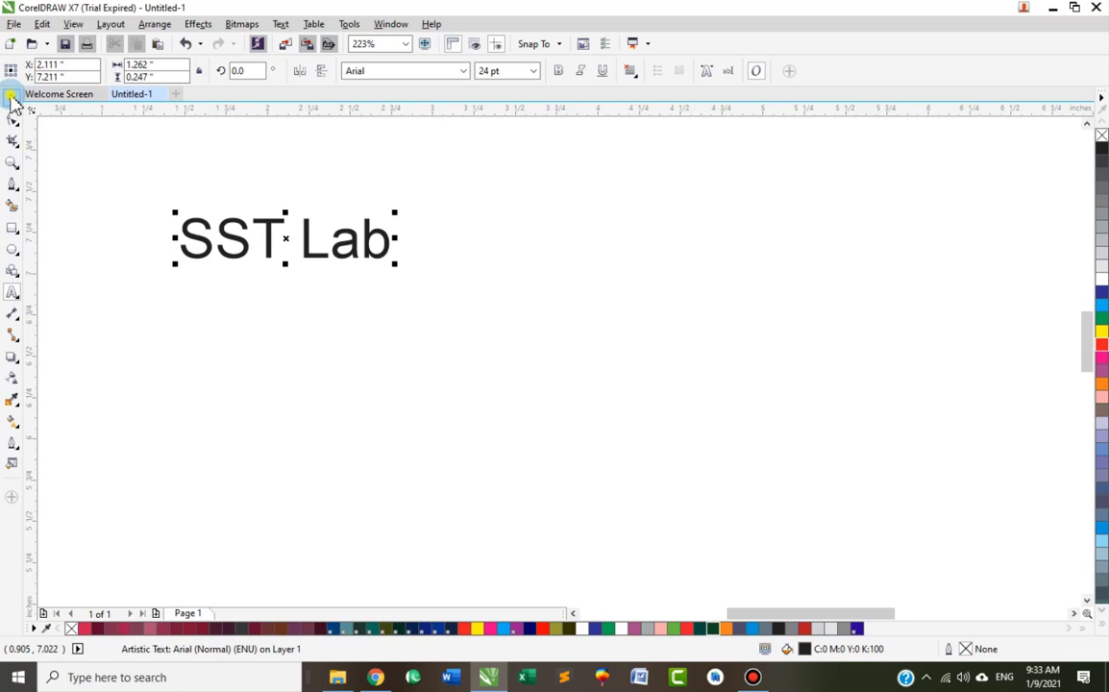
pyautogui.click(289, 238)
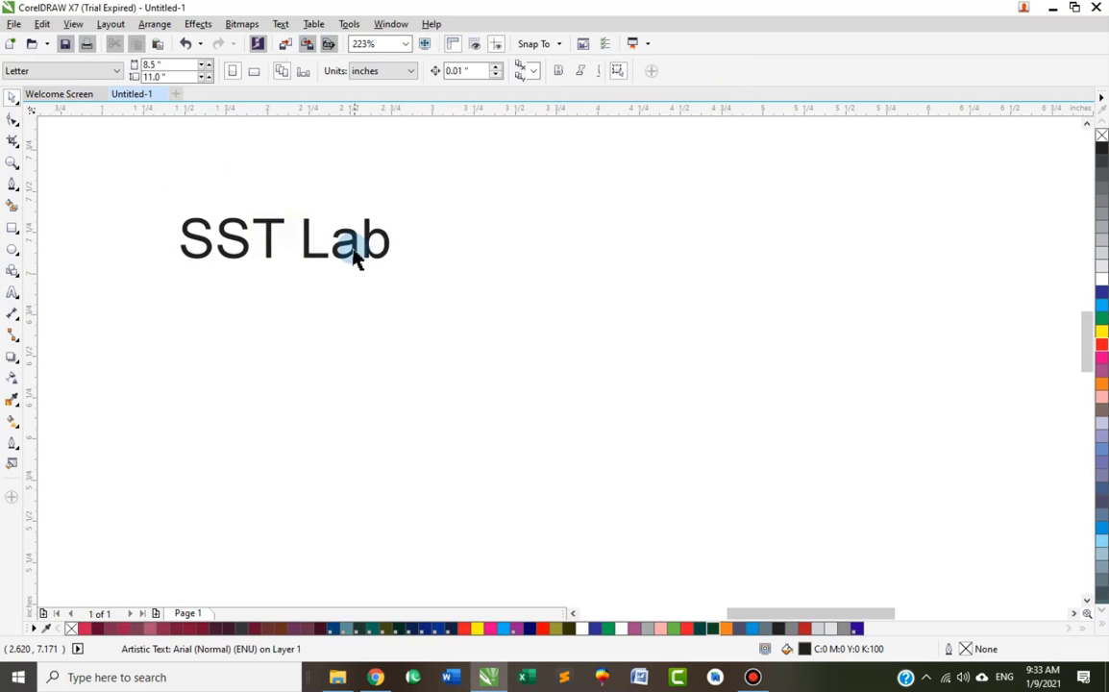
pyautogui.moveTo(355, 255); pyautogui.dragTo(500, 267)
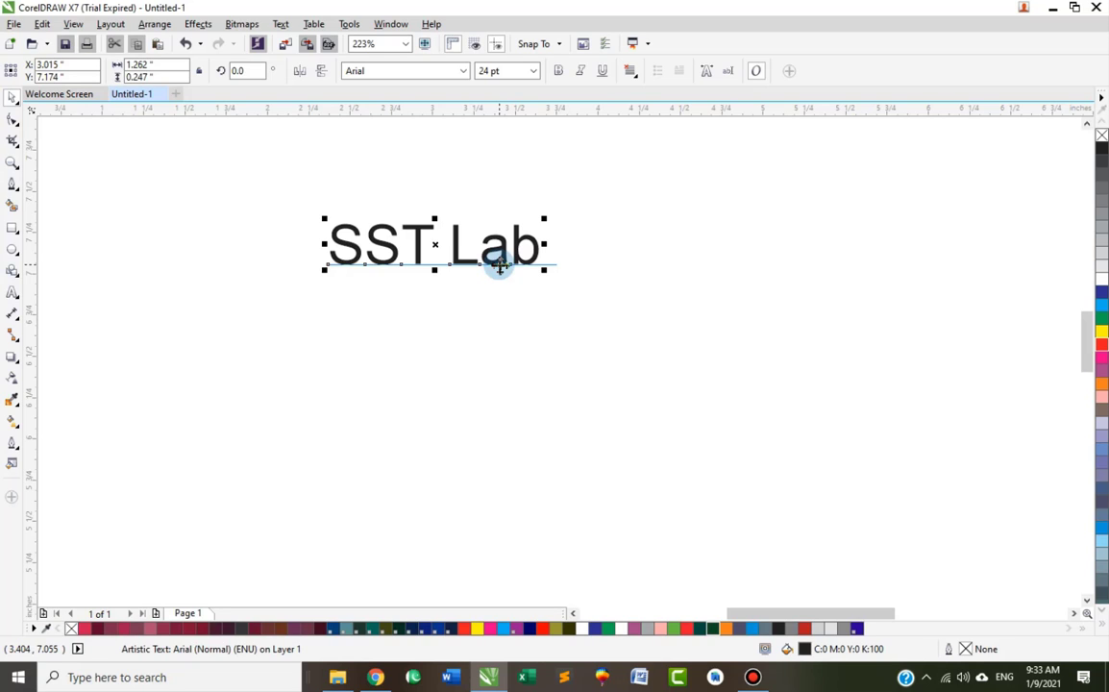
# Widen the character spacing of the "SST Lab" text to about 1.61 inches overall with the Shape tool.
pyautogui.click(13, 119)
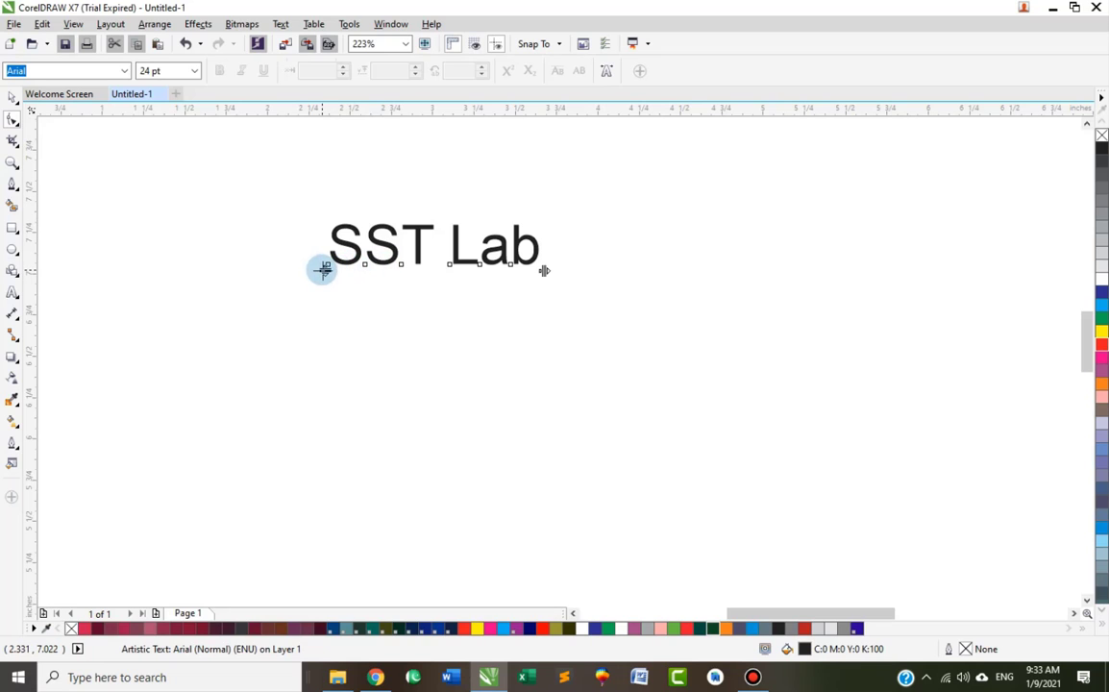
pyautogui.moveTo(322, 270); pyautogui.dragTo(312, 270)
pyautogui.moveTo(544, 269); pyautogui.dragTo(624, 287)
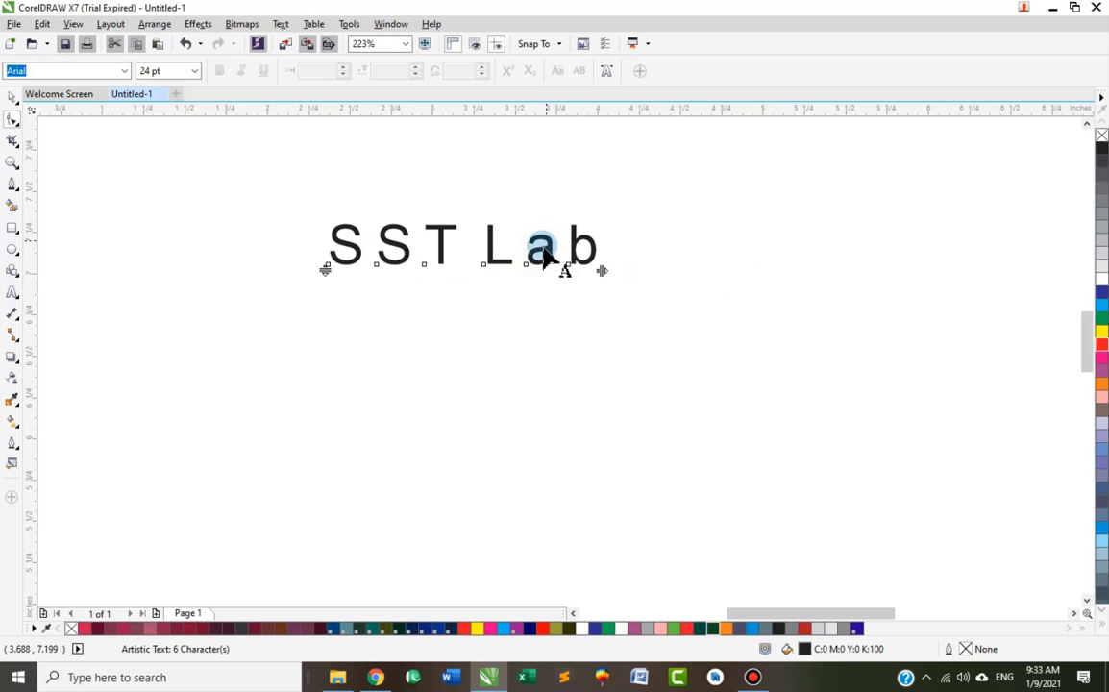
# Shift single letters off the baseline: raise "a" about 57% and the second "S" about 60%, and lower "T" and "b", the latter about 64%.
pyautogui.moveTo(527, 264)
pyautogui.mouseDown()
pyautogui.moveTo(525, 231)
pyautogui.moveTo(528, 241)
pyautogui.mouseUp()
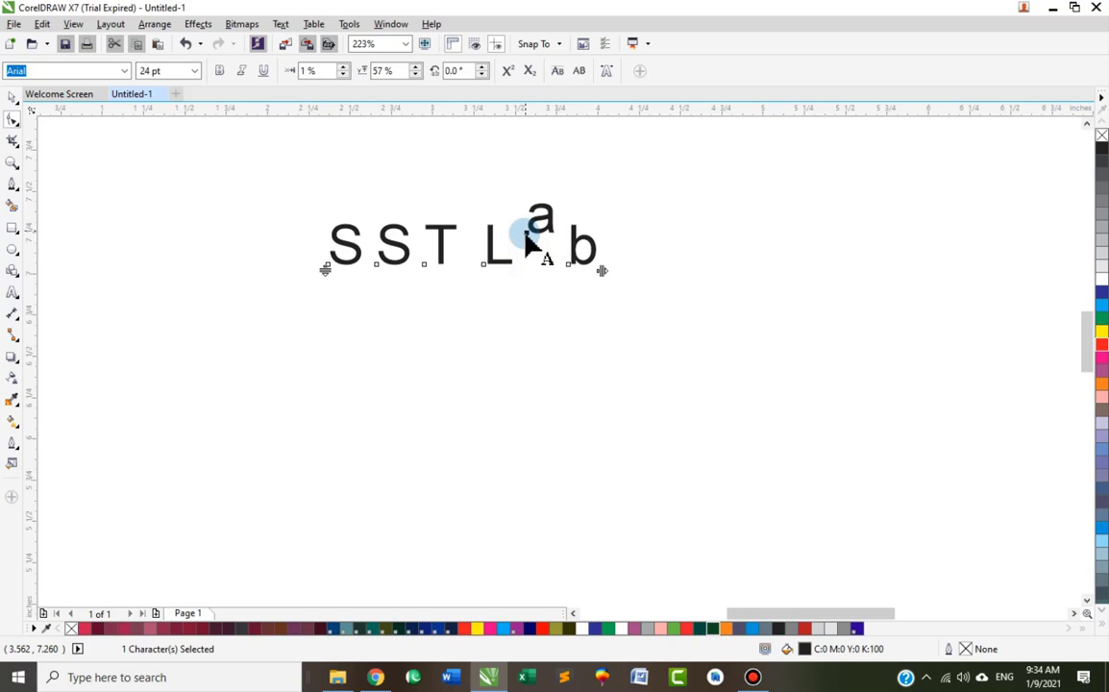
pyautogui.moveTo(426, 269); pyautogui.dragTo(422, 306)
pyautogui.moveTo(377, 264); pyautogui.dragTo(377, 230)
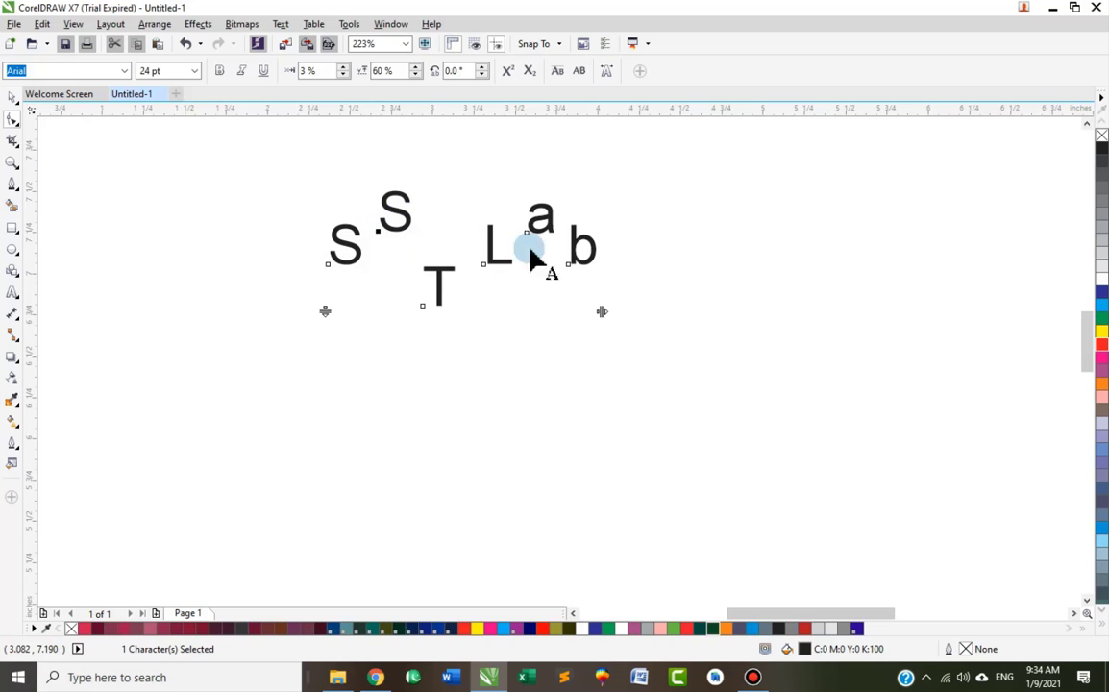
pyautogui.moveTo(568, 265); pyautogui.dragTo(571, 302)
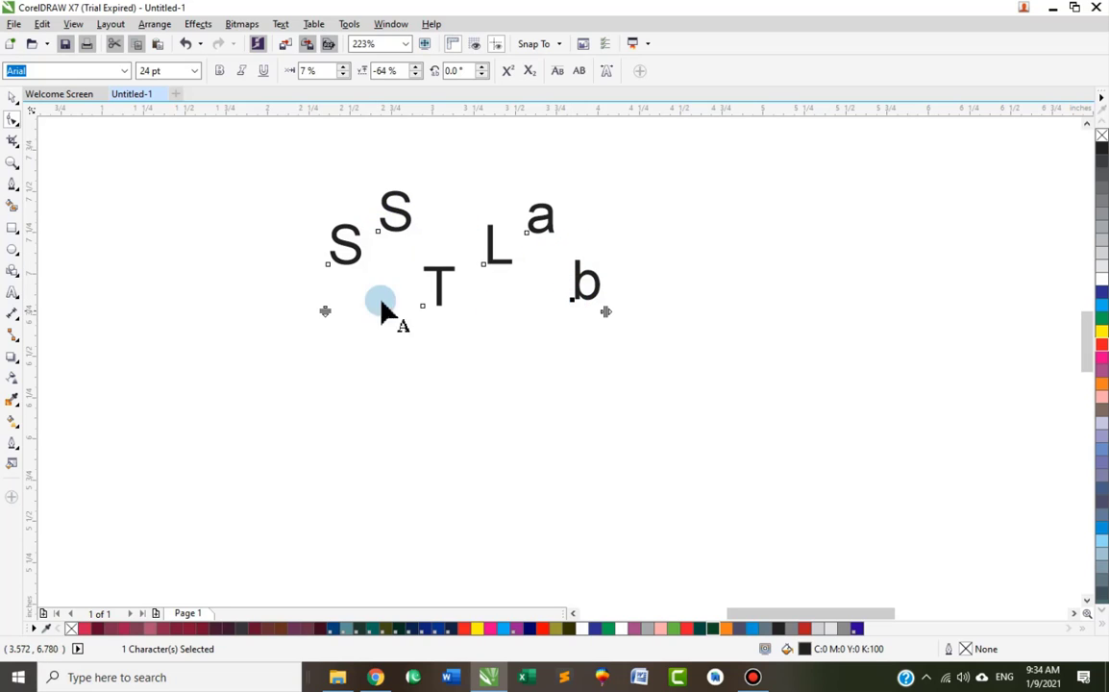
# Undo the individual letter shifts in the "SST Lab" text.
pyautogui.click(12, 97)
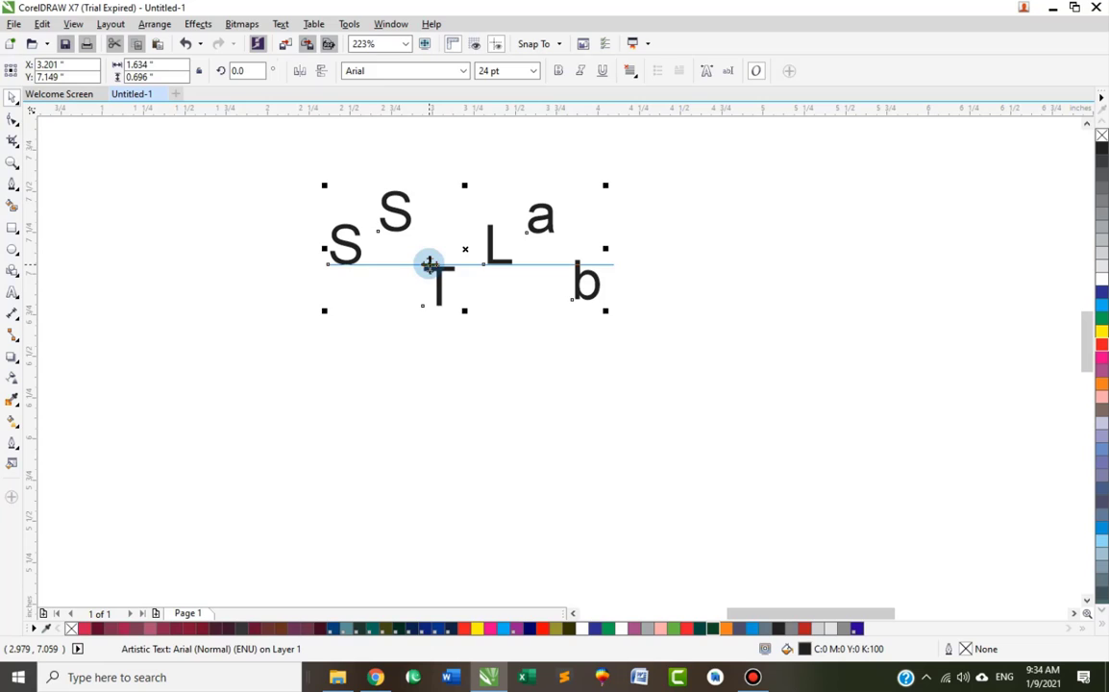
pyautogui.hotkey('ctrl', 'z')
pyautogui.hotkey('ctrl', 'z')
pyautogui.hotkey('ctrl', 'z')
pyautogui.hotkey('ctrl', 'z')
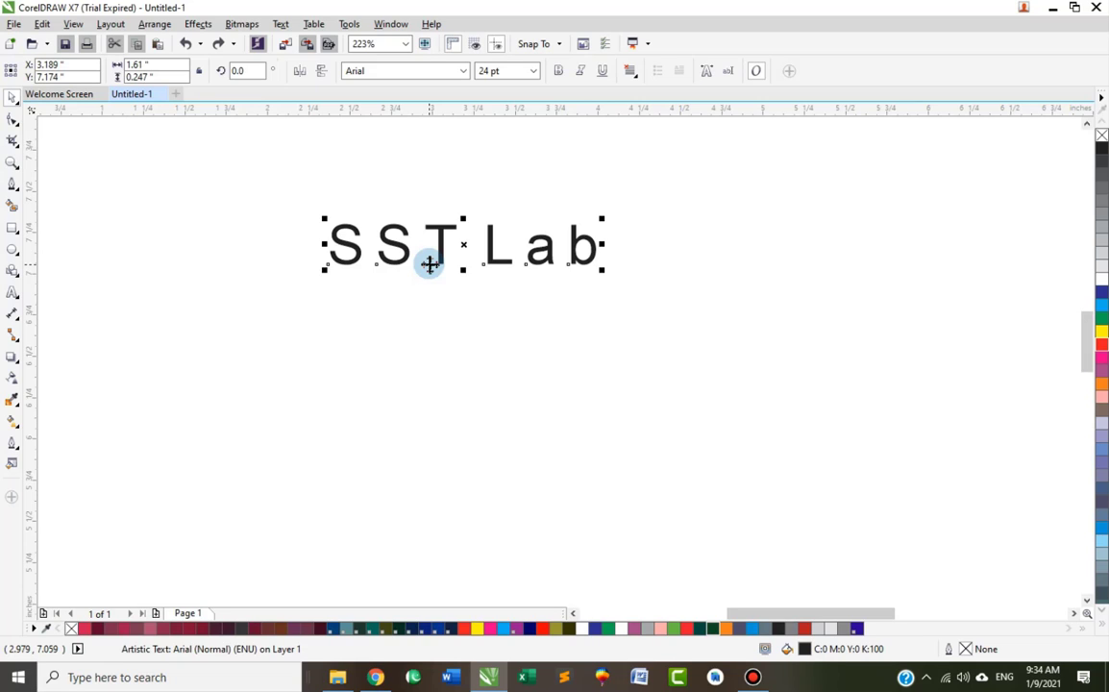
pyautogui.rightClick(428, 264)
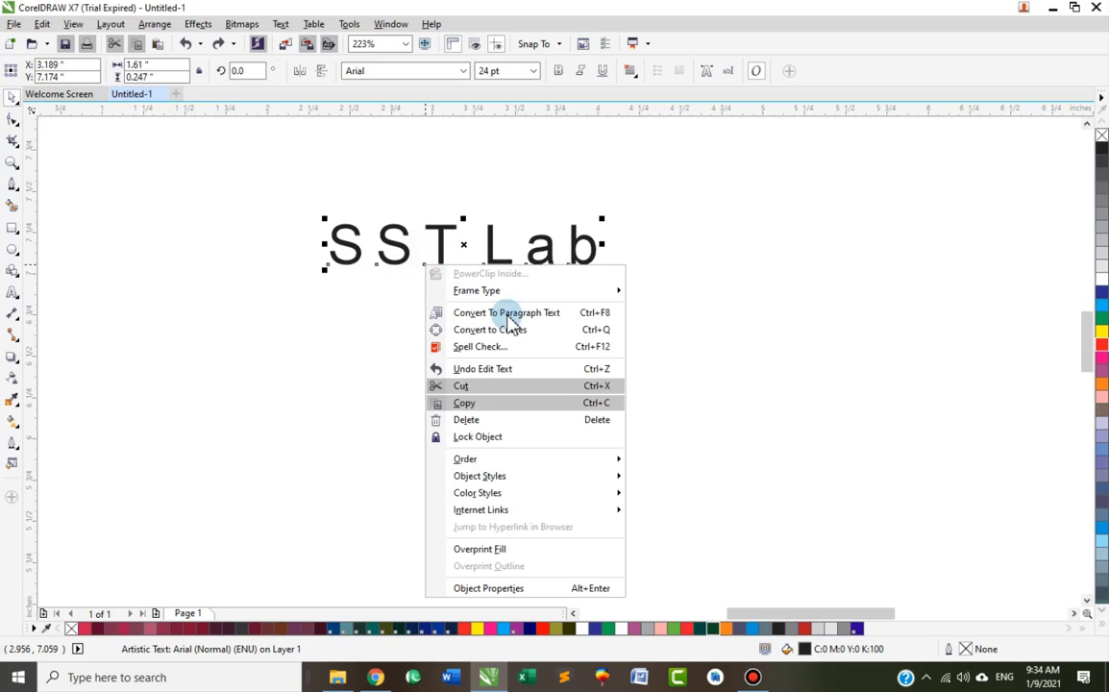
pyautogui.click(732, 370)
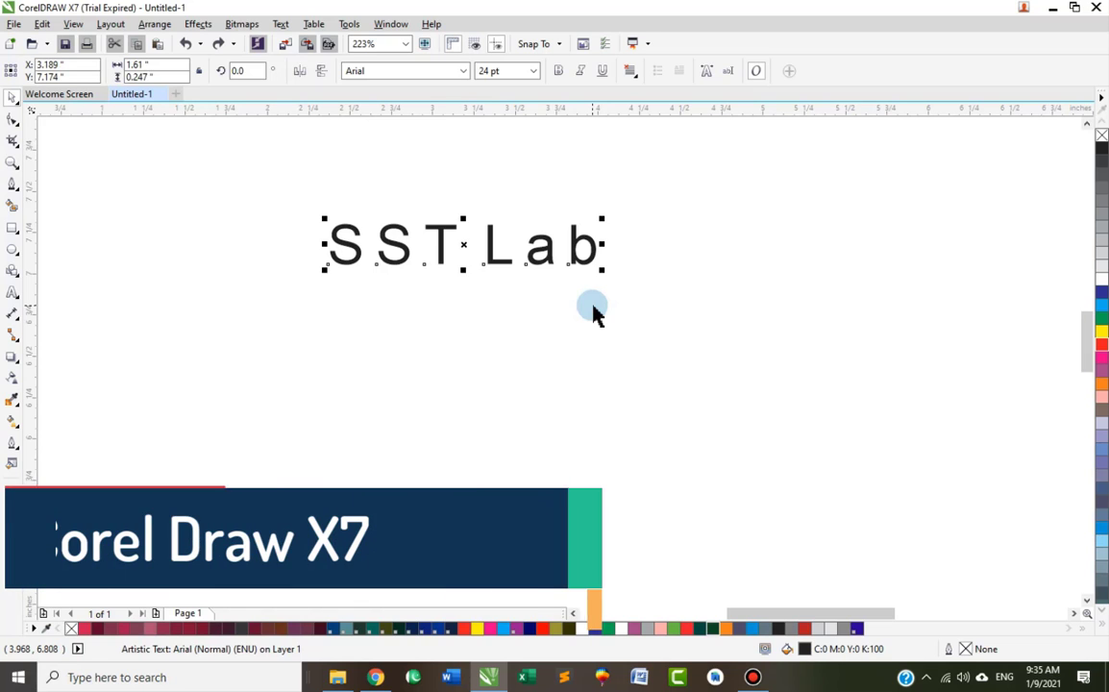
pyautogui.click(13, 230)
pyautogui.click(11, 97)
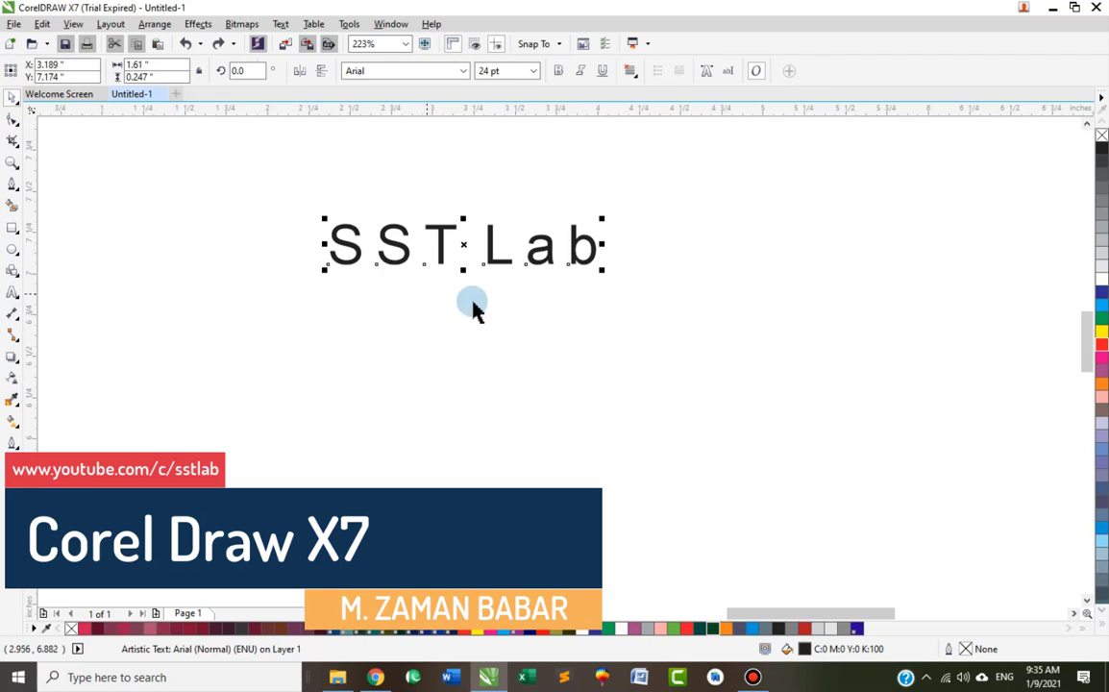
# Try breaking the "SST Lab" text apart into separate words, check the pieces, and undo the break.
pyautogui.hotkey('ctrl', 'k')
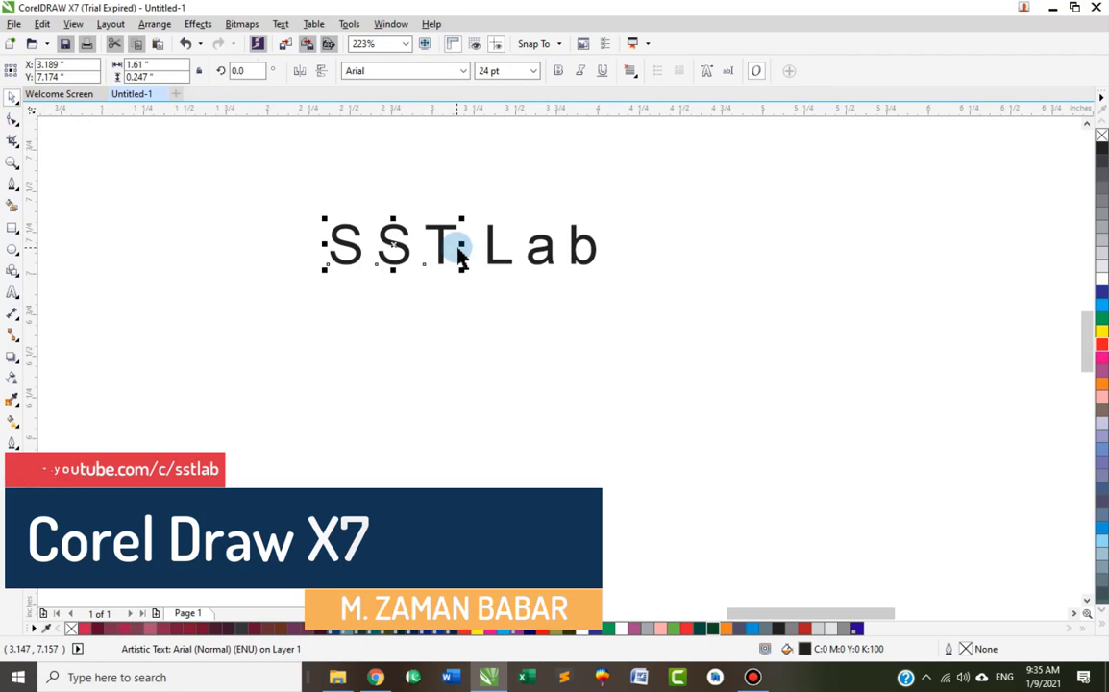
pyautogui.click(451, 309)
pyautogui.moveTo(267, 178); pyautogui.dragTo(488, 317)
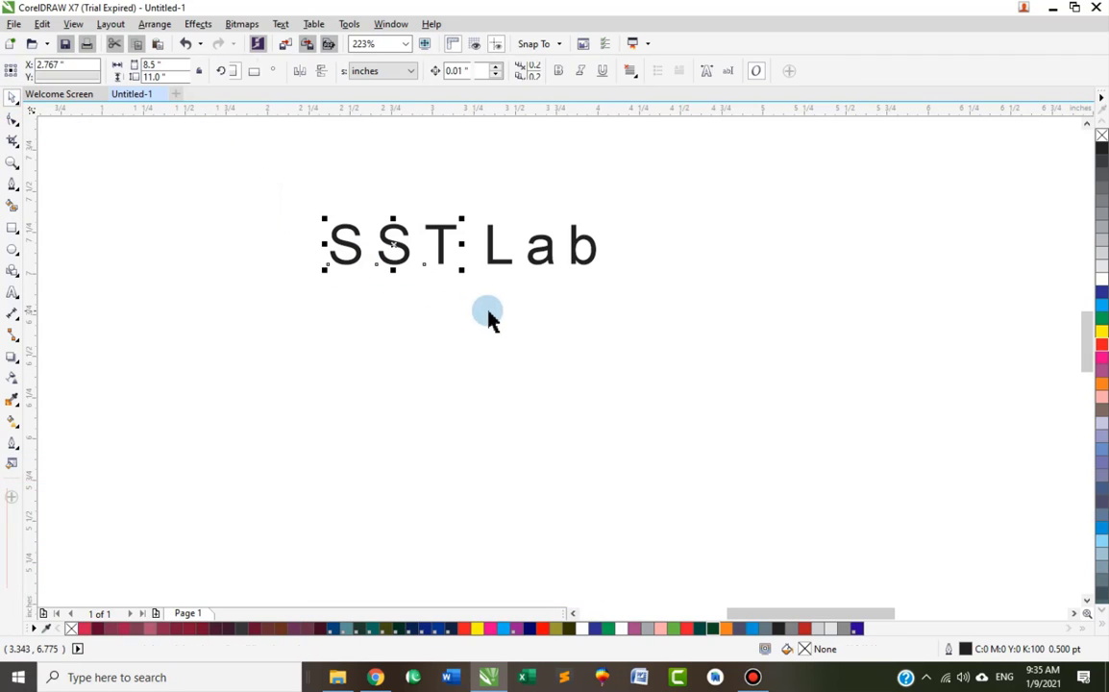
pyautogui.keyDown('shift'); pyautogui.click(505, 263); pyautogui.keyUp('shift')
pyautogui.click(481, 306)
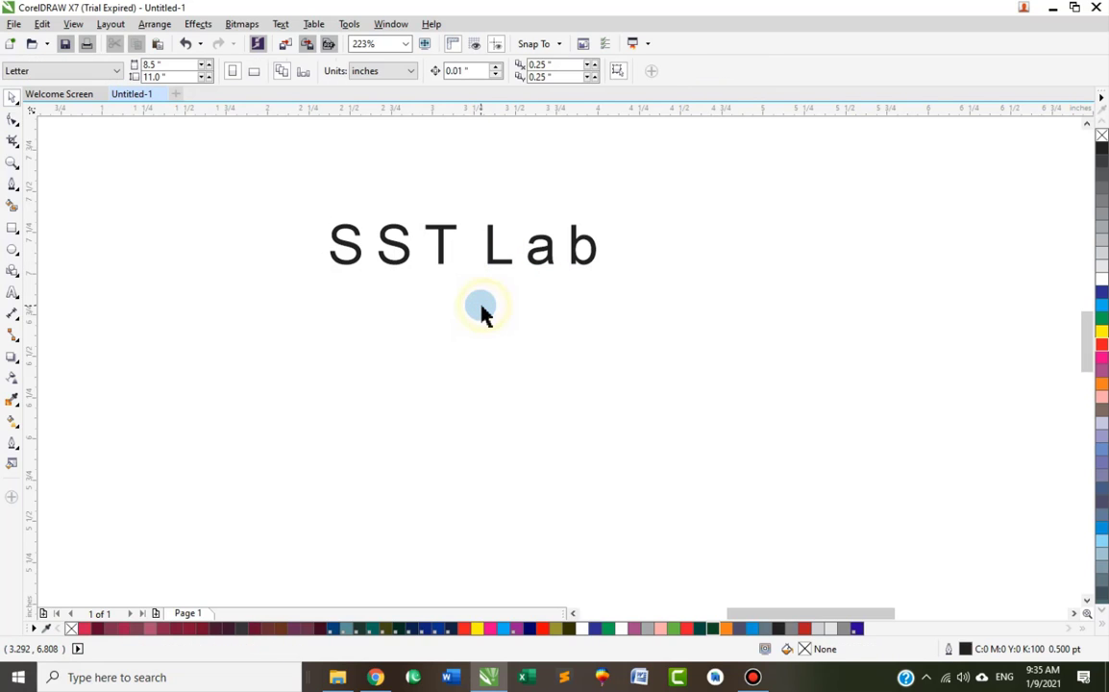
pyautogui.hotkey('ctrl', 'z')
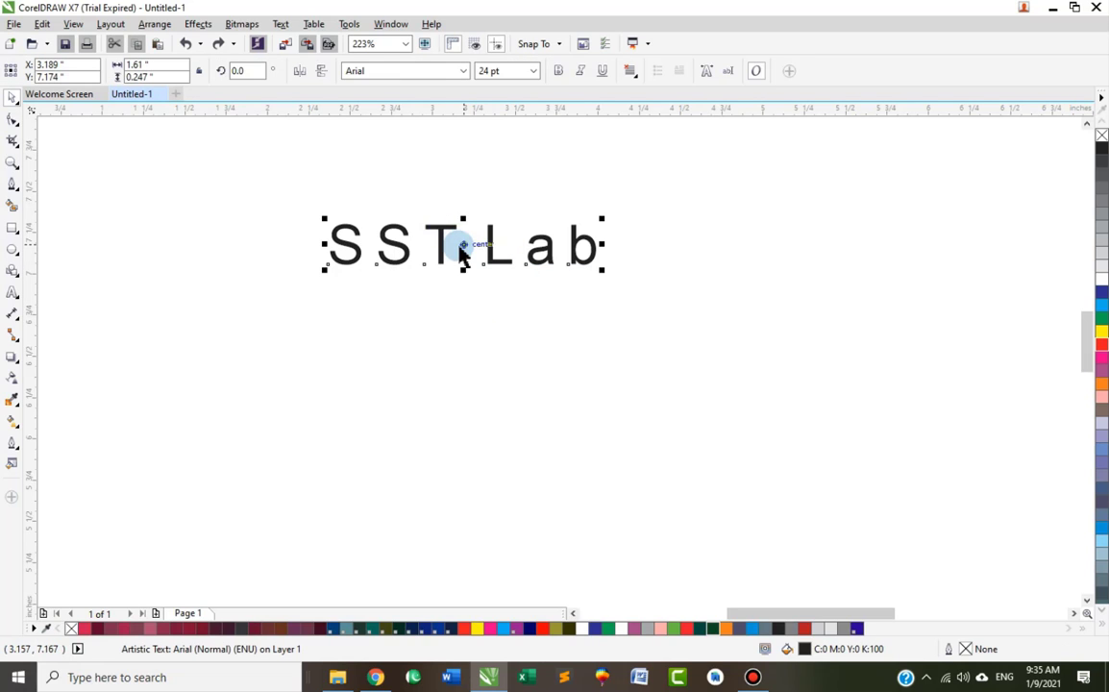
# Move the "SST Lab" text down about 0.28 inches and place a duplicate of it above.
pyautogui.moveTo(461, 252); pyautogui.dragTo(457, 300)
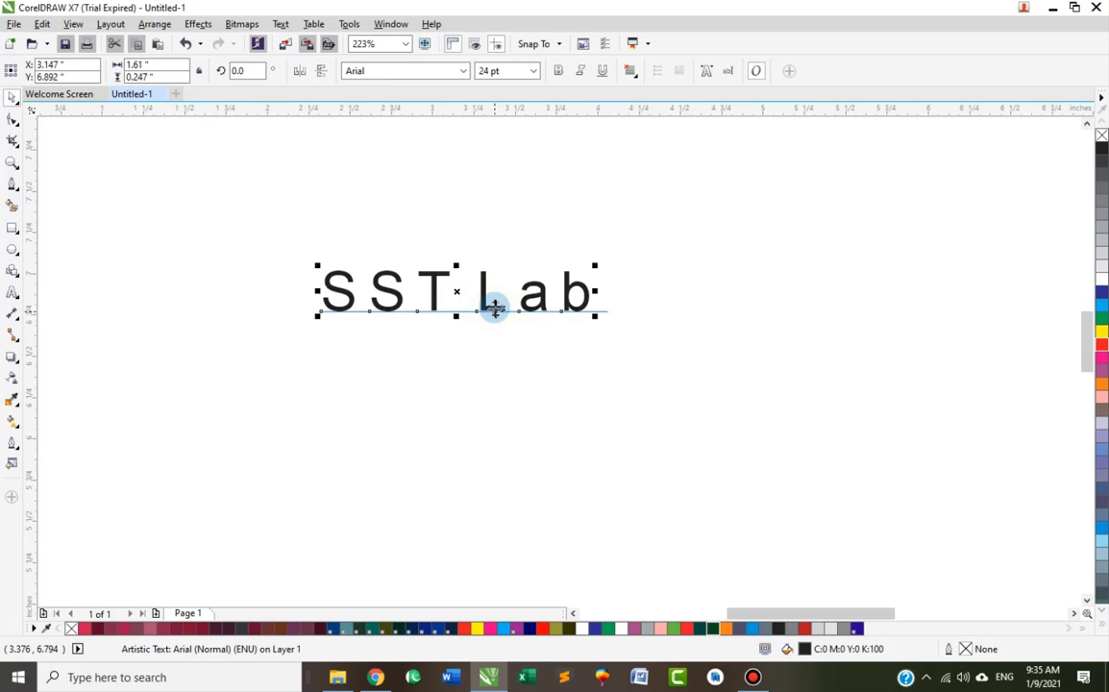
pyautogui.moveTo(460, 306); pyautogui.dragTo(453, 181)
pyautogui.click(441, 290)
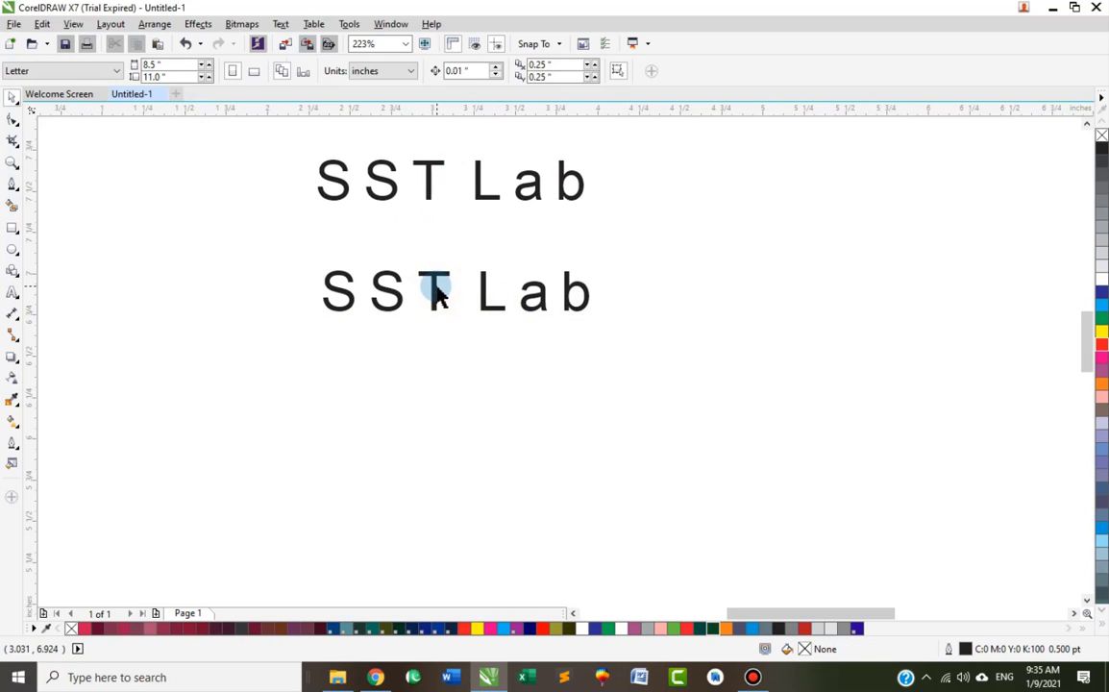
# Break the lower "SST Lab" text apart into separate words and group the pieces.
pyautogui.click(437, 290)
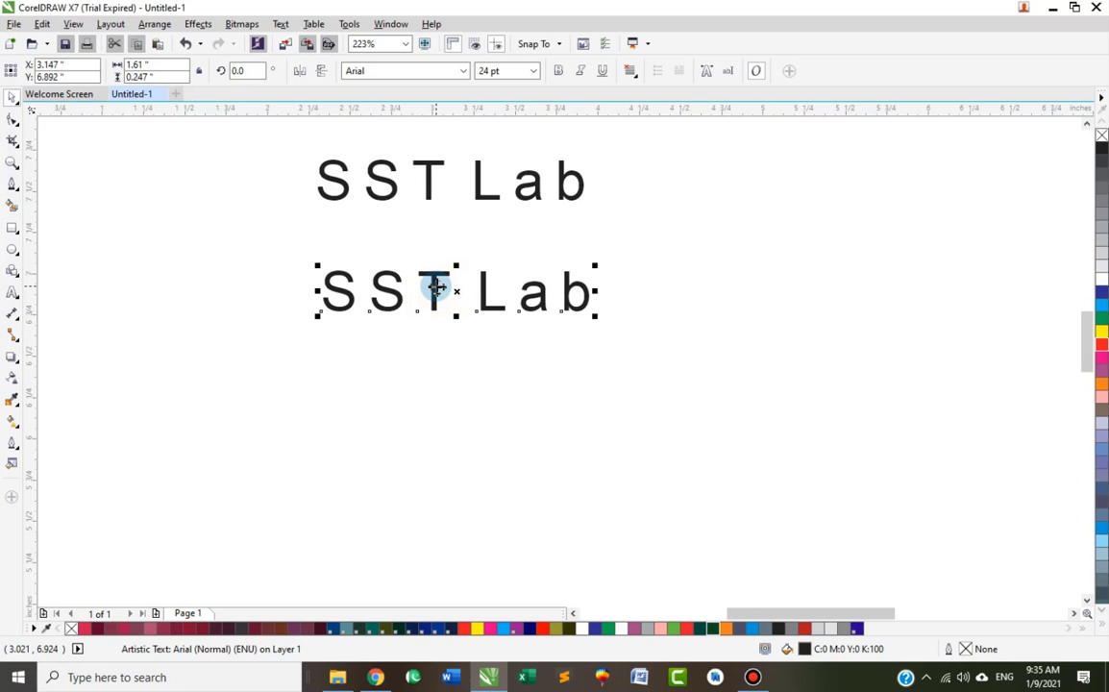
pyautogui.click(438, 289)
pyautogui.keyDown('shift'); pyautogui.click(490, 310); pyautogui.keyUp('shift')
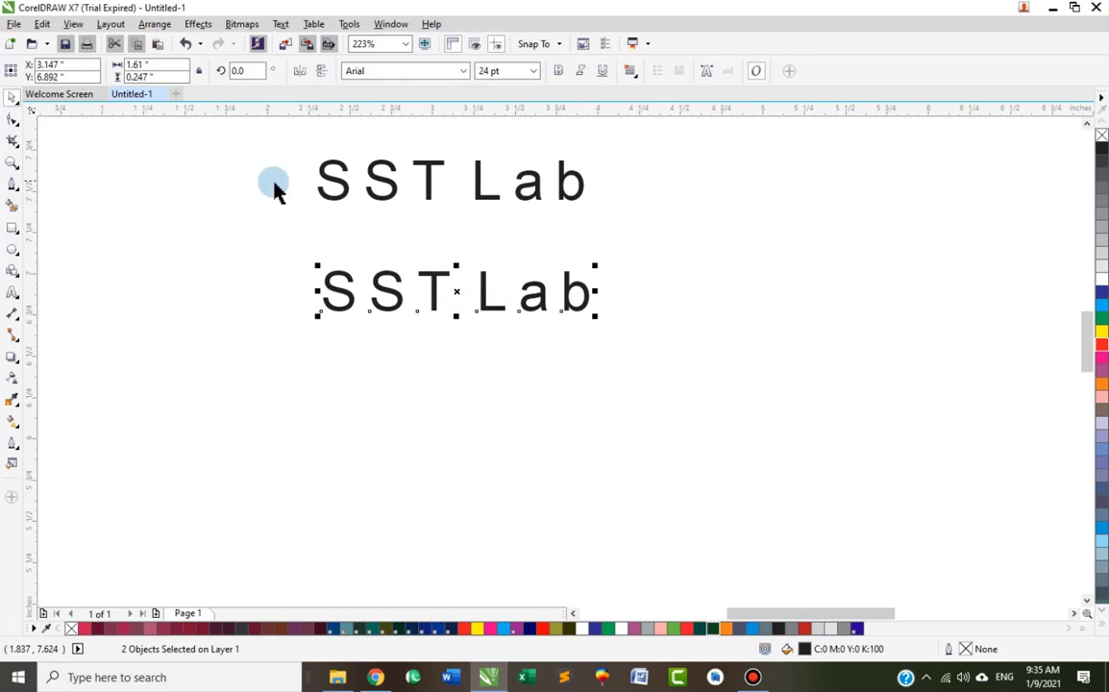
pyautogui.moveTo(248, 231); pyautogui.dragTo(703, 382)
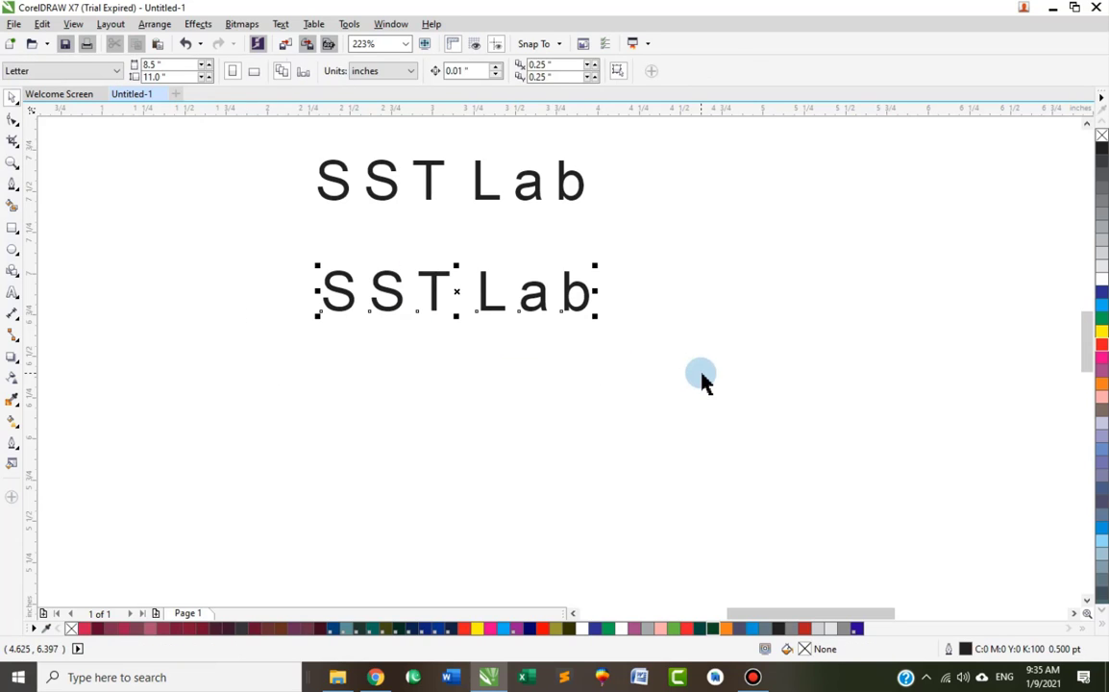
pyautogui.hotkey('ctrl', 'g')
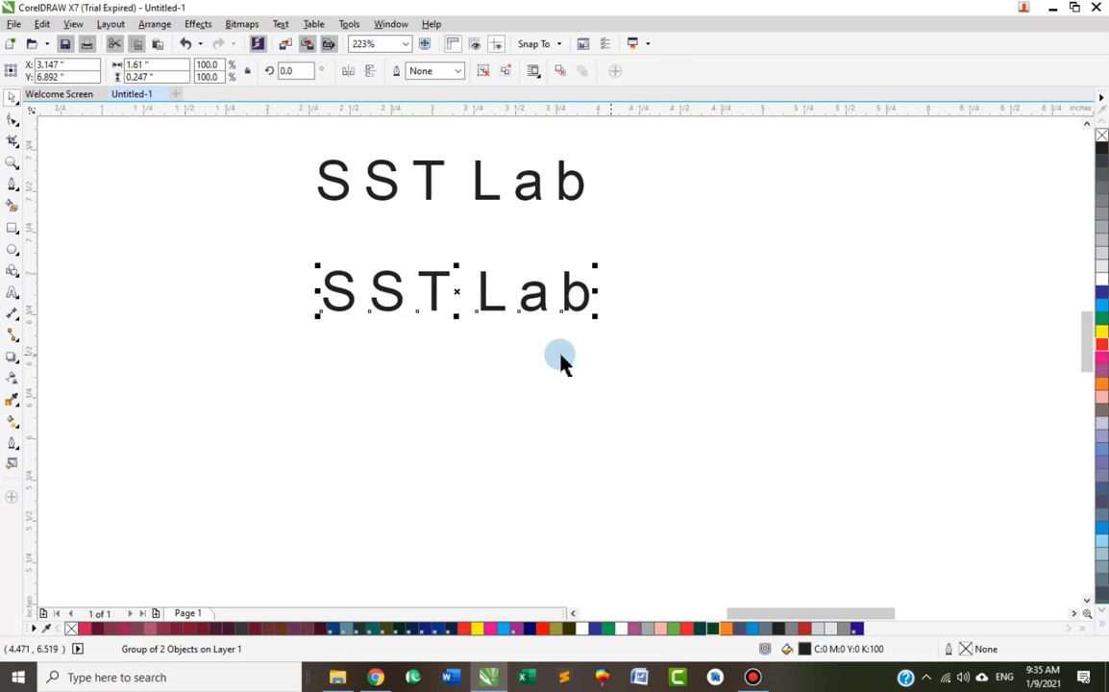
# Move the grouped lower text down about 0.27 inches and try to edit its letters with the Shape tool.
pyautogui.click(509, 371)
pyautogui.moveTo(537, 296); pyautogui.dragTo(537, 342)
pyautogui.click(13, 121)
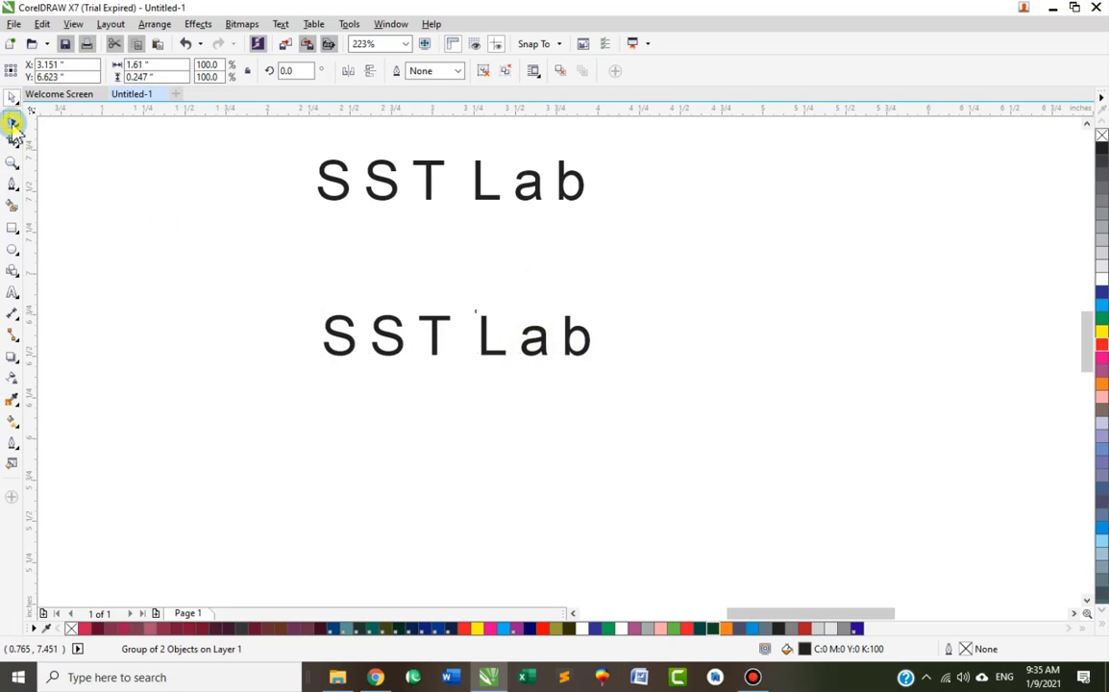
pyautogui.click(395, 352)
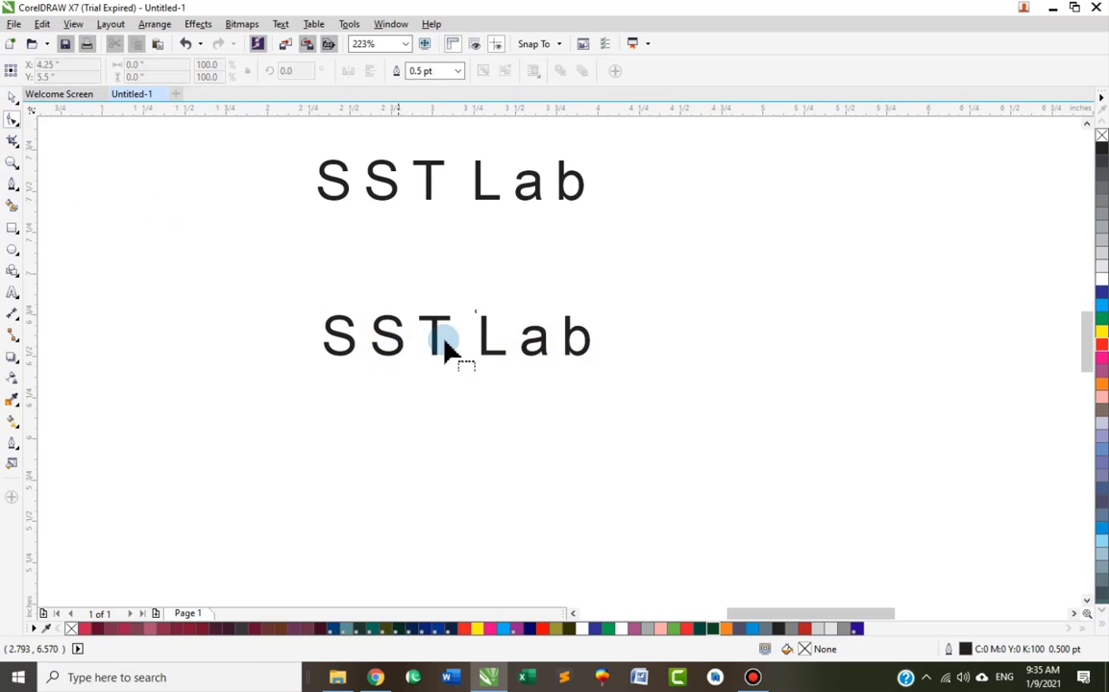
# Shift the upper text's letters individually: second "S" up about 56%, "L" down 80%, "b" down 15%, first "S" down 60%, and raise "a".
pyautogui.click(477, 187)
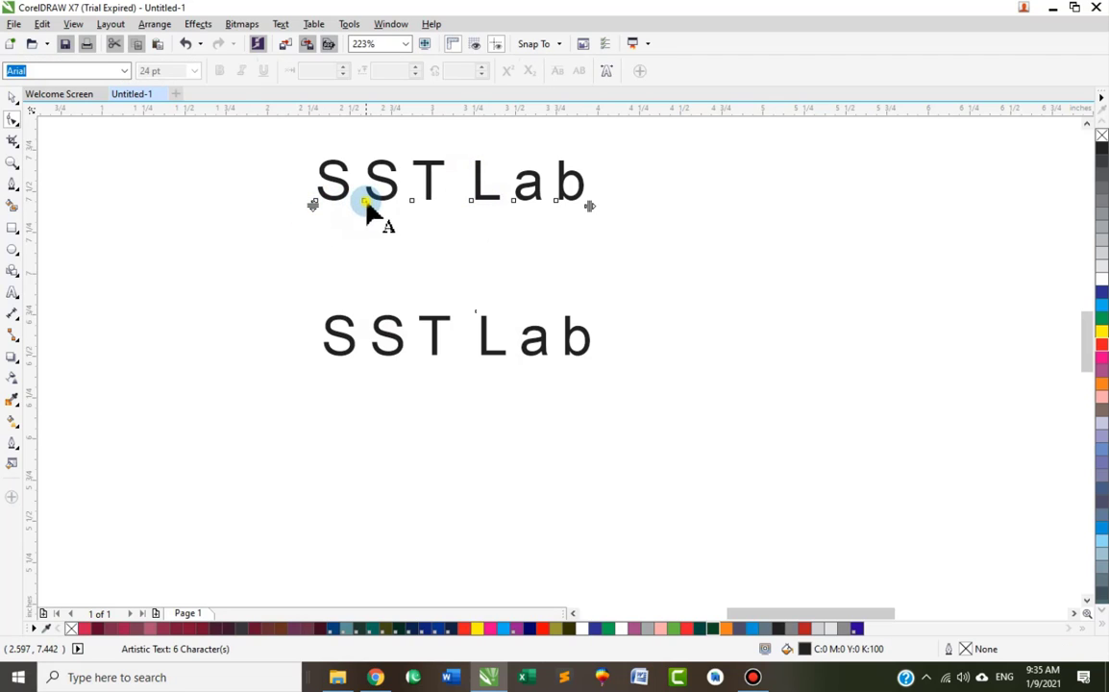
pyautogui.moveTo(366, 201); pyautogui.dragTo(362, 167)
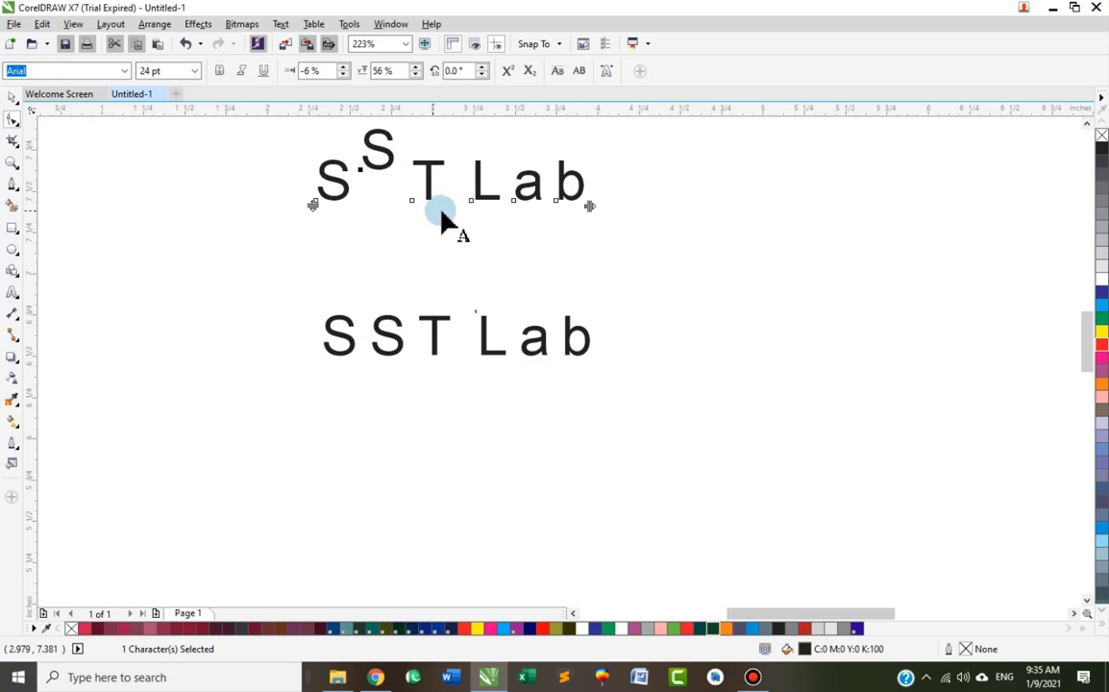
pyautogui.moveTo(472, 202); pyautogui.dragTo(469, 243)
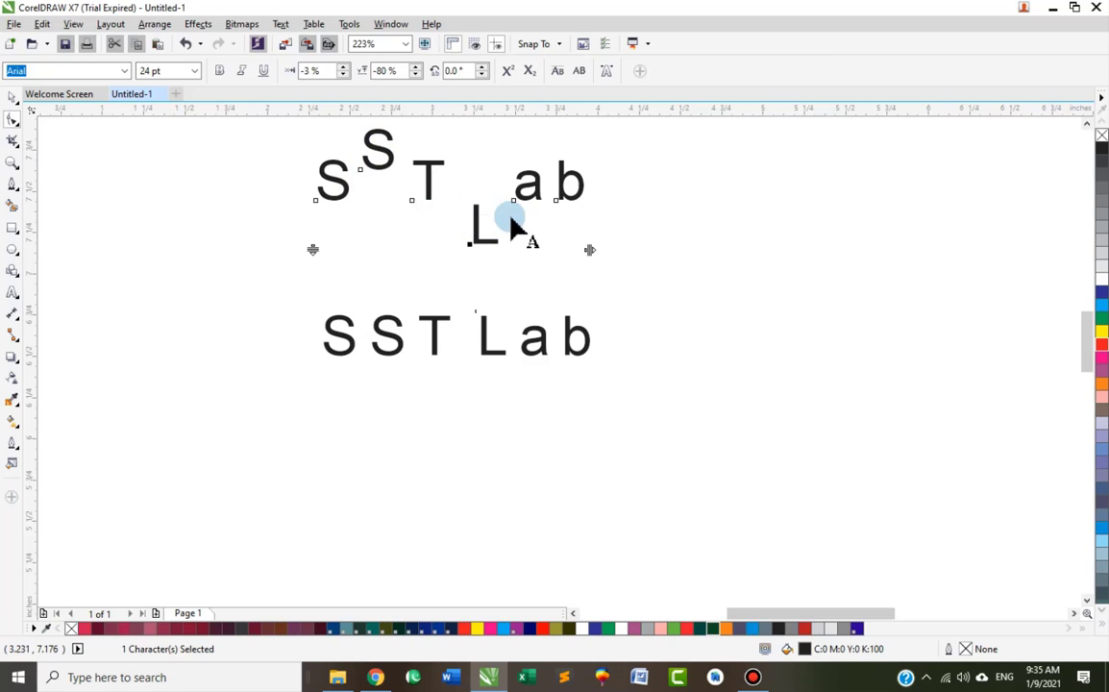
pyautogui.moveTo(519, 202); pyautogui.dragTo(506, 149)
pyautogui.moveTo(561, 193); pyautogui.dragTo(557, 205)
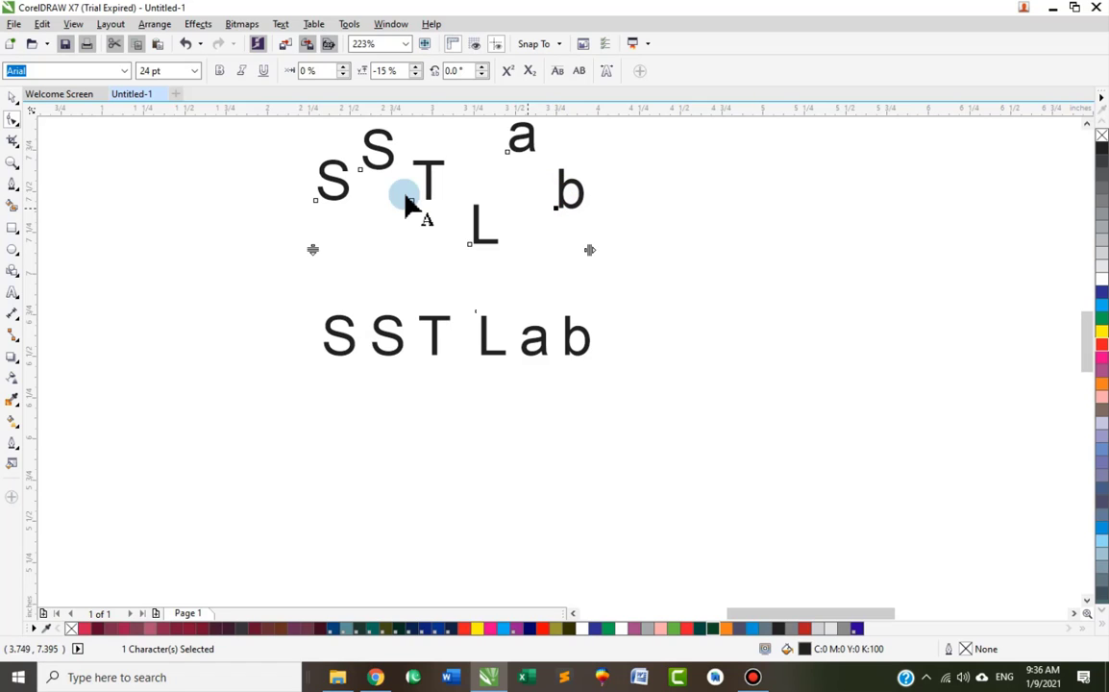
pyautogui.moveTo(313, 199); pyautogui.dragTo(319, 230)
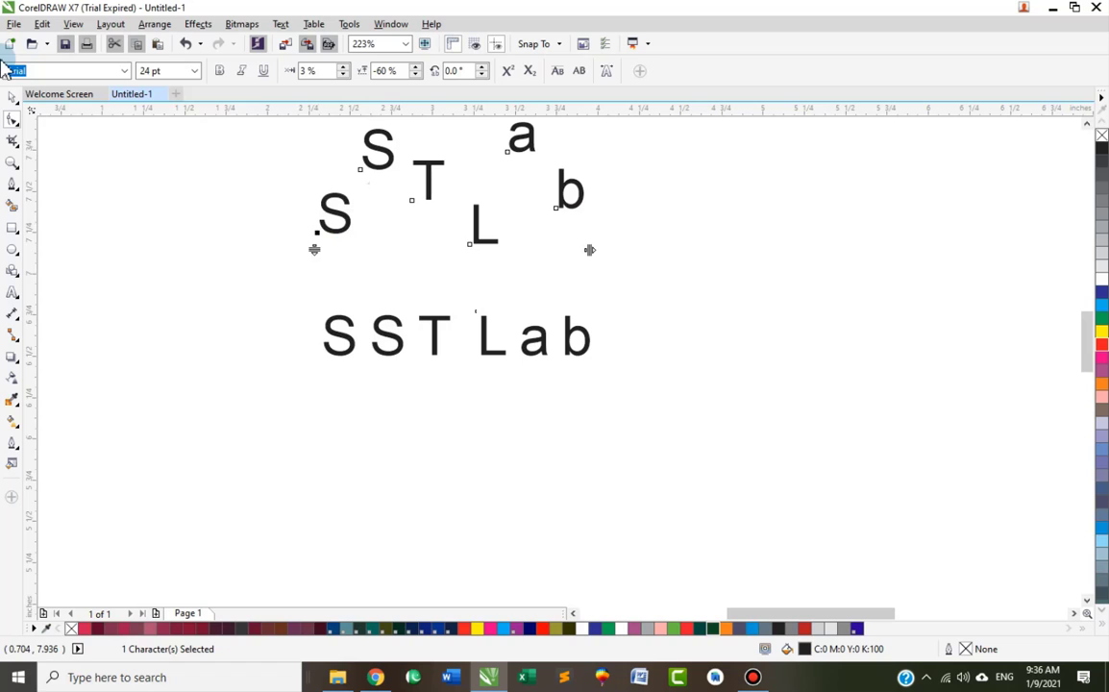
# Nudge the grouped lower "SST Lab" text slightly and try to edit its letters with the Shape tool.
pyautogui.click(11, 98)
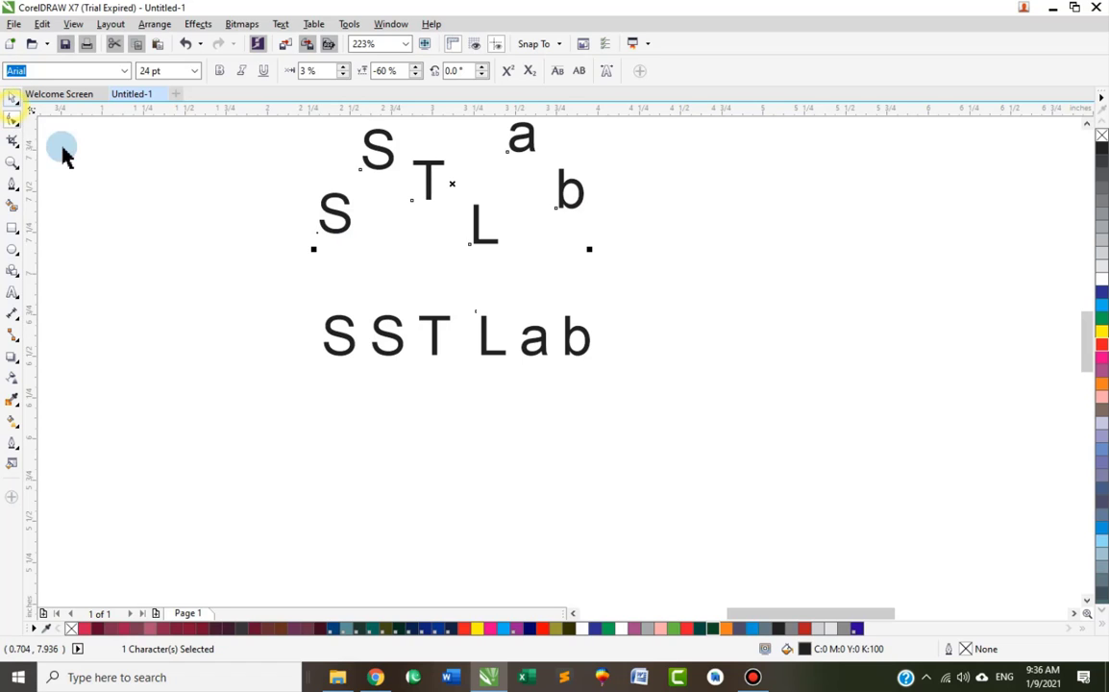
pyautogui.click(436, 342)
pyautogui.click(436, 331)
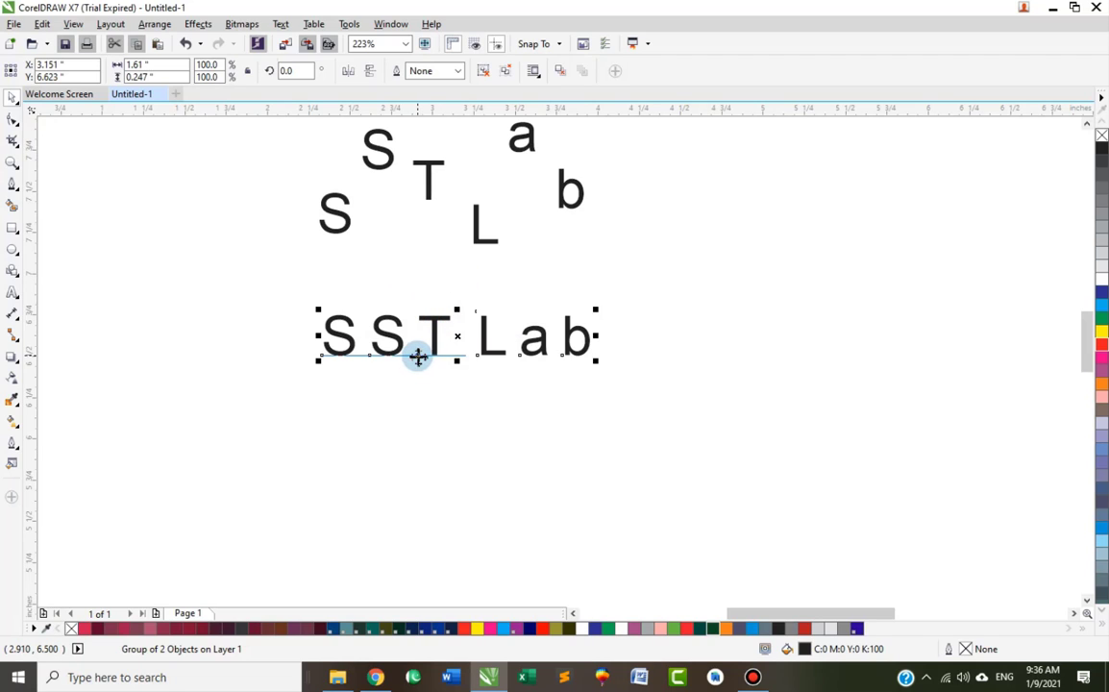
pyautogui.moveTo(417, 357); pyautogui.dragTo(420, 356)
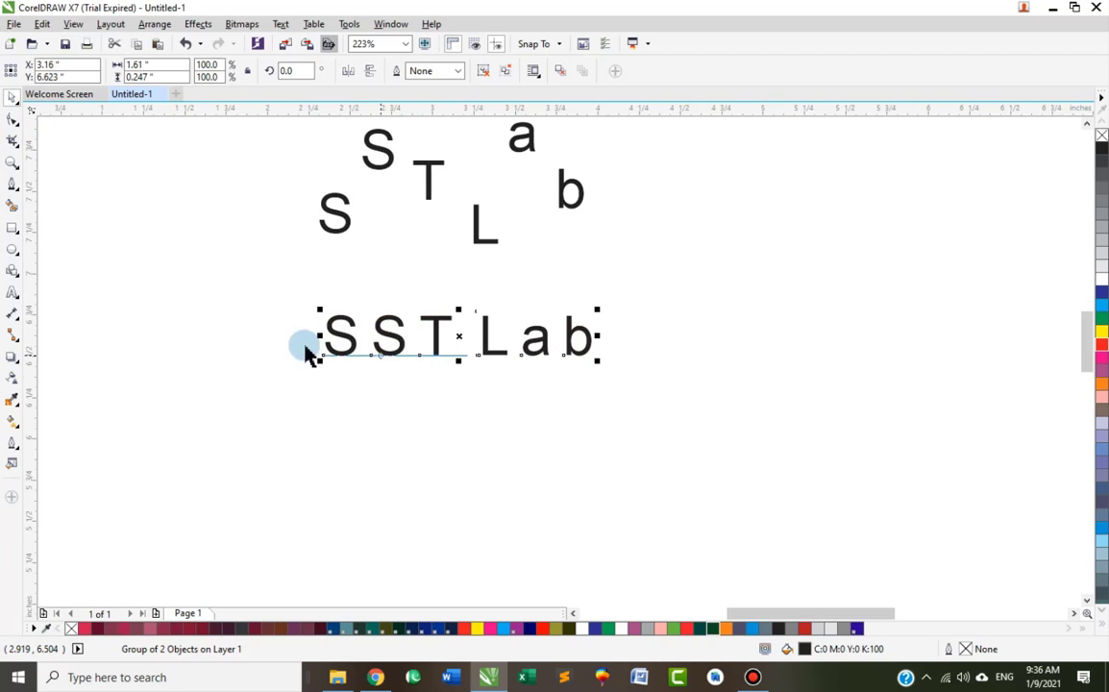
pyautogui.click(11, 118)
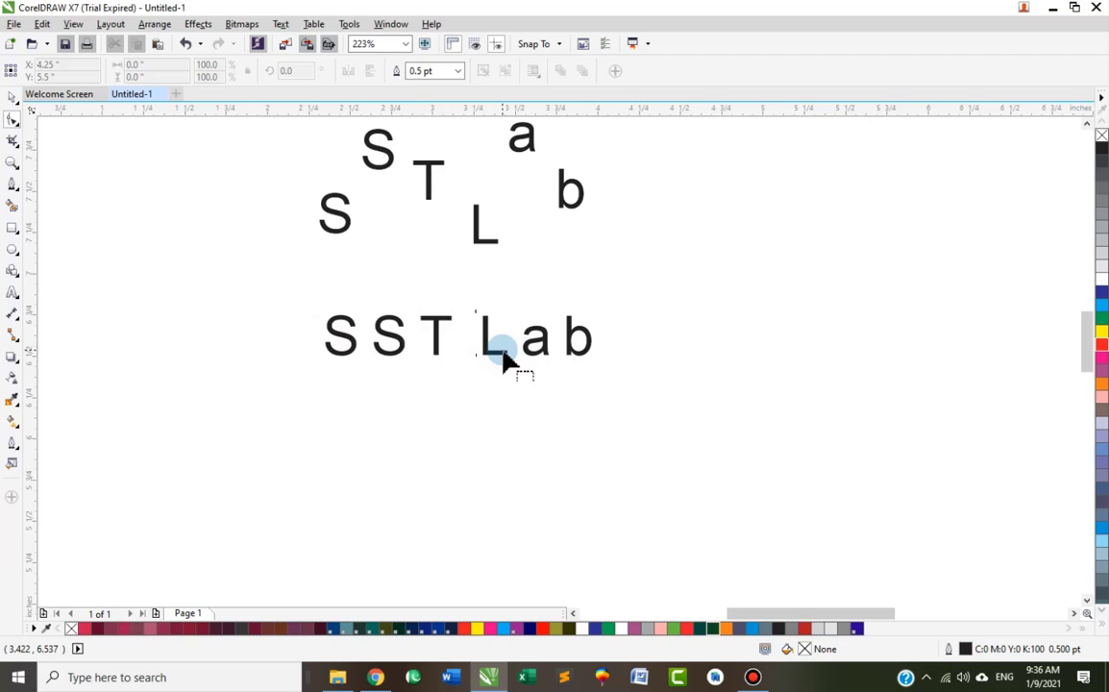
pyautogui.click(17, 101)
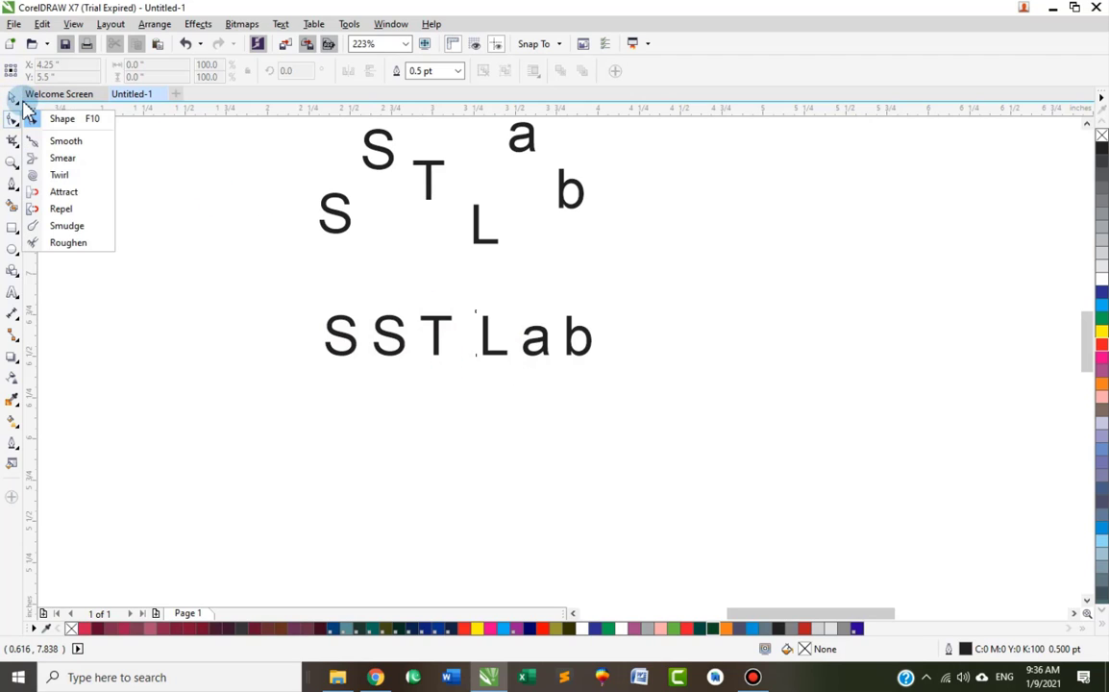
pyautogui.click(11, 103)
pyautogui.click(9, 102)
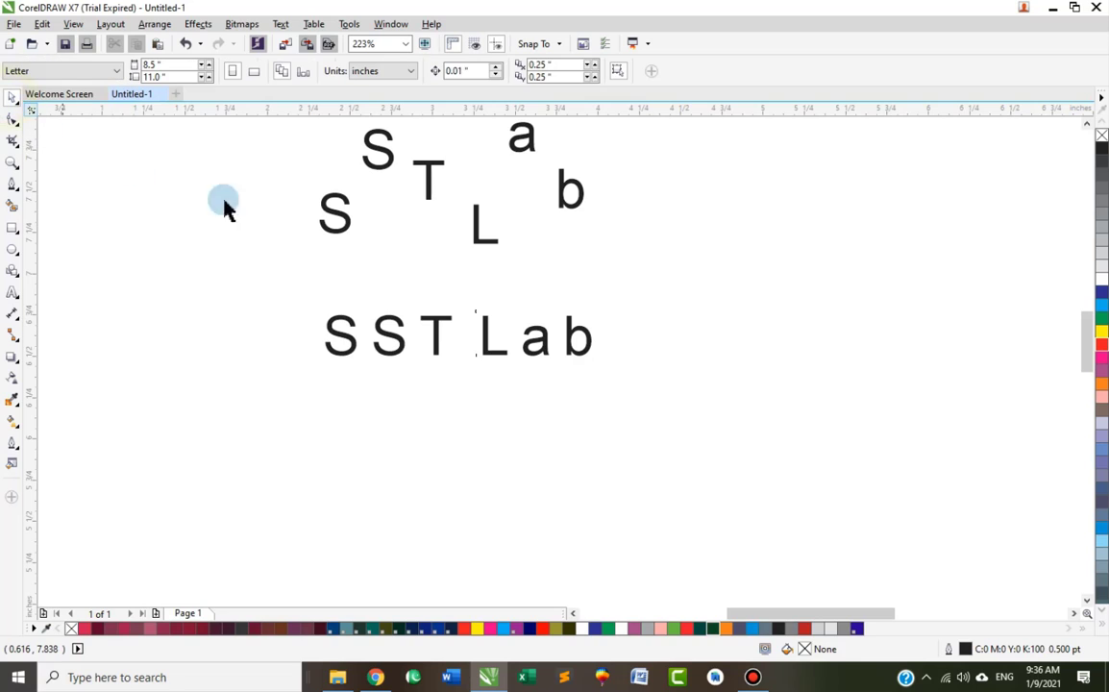
# Ungroup the lower "SST Lab" text into its separate words.
pyautogui.click(439, 330)
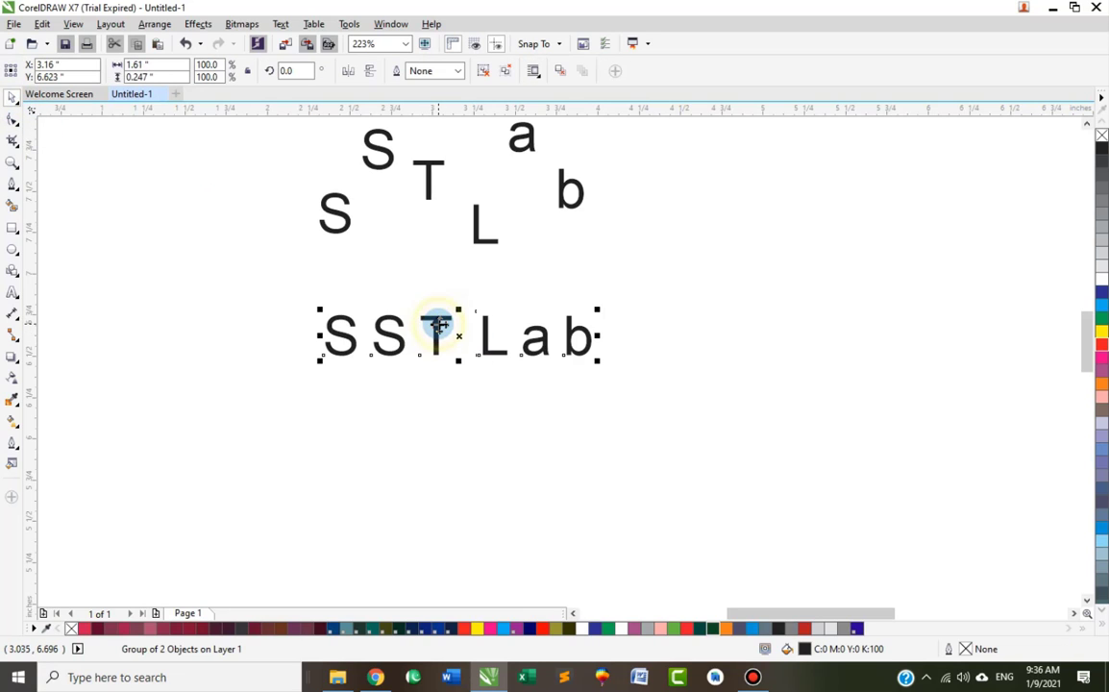
pyautogui.rightClick(435, 327)
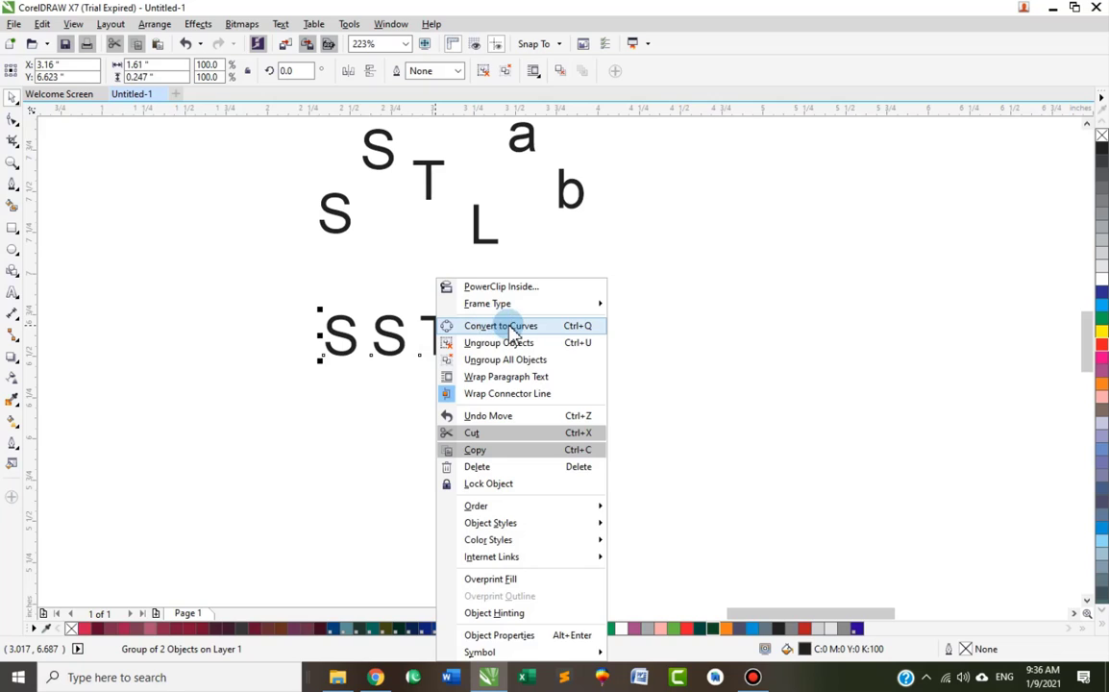
pyautogui.click(631, 333)
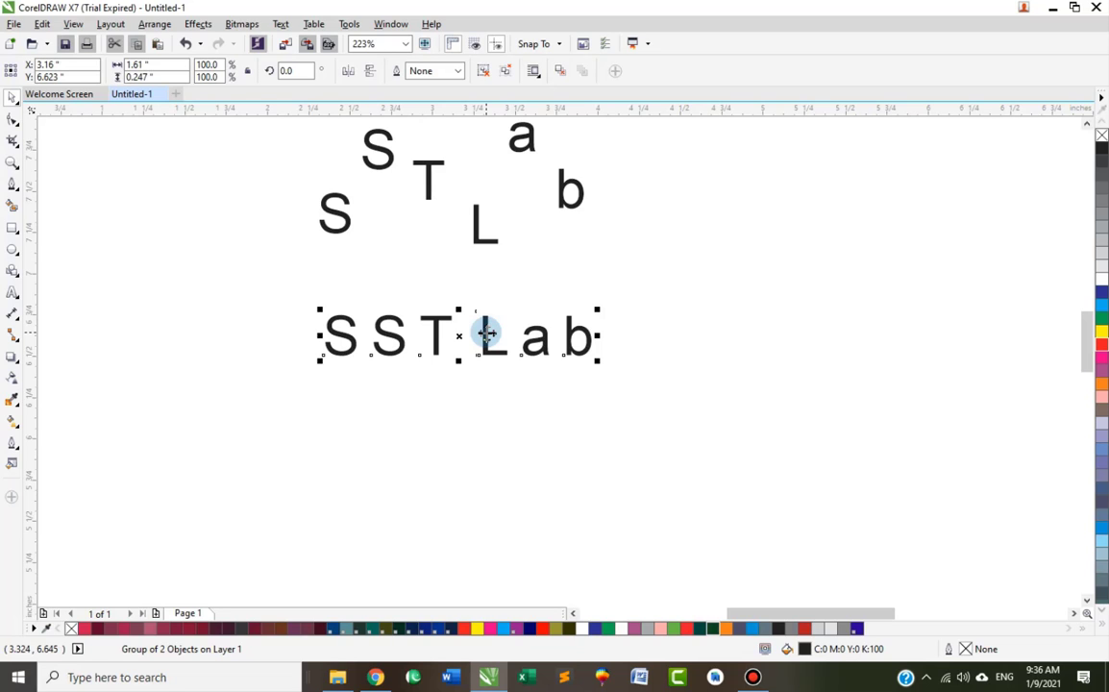
pyautogui.hotkey('ctrl', 'u')
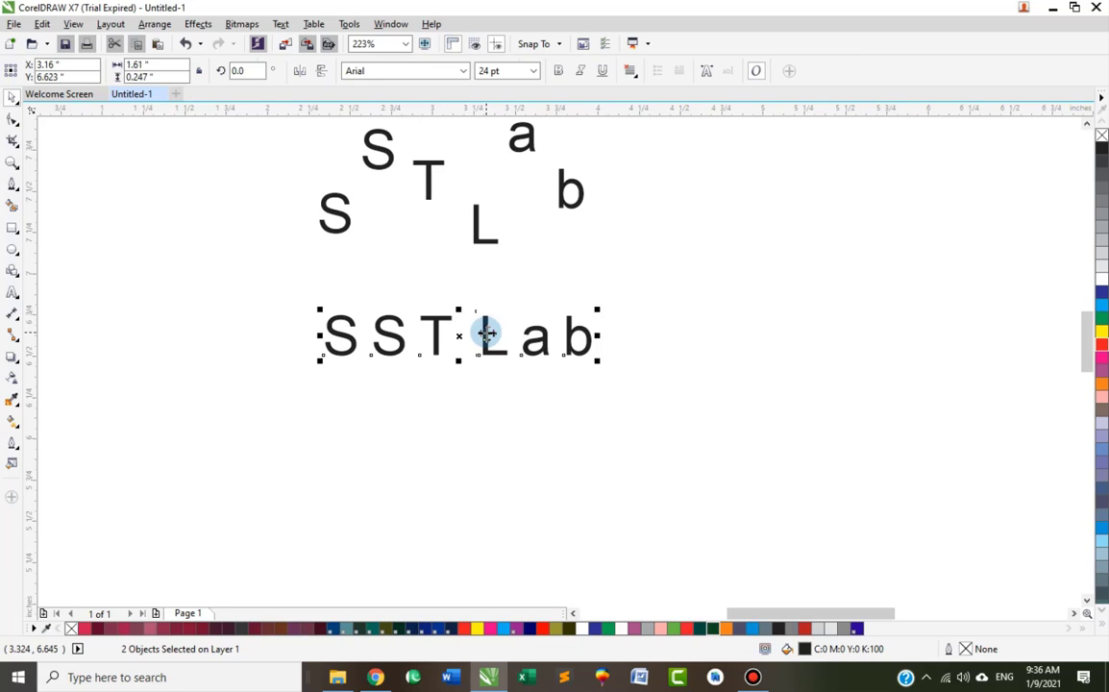
pyautogui.click(431, 415)
# Reposition the lower "SST" and "Lab" words side by side on one line, centred at about X 3.01, Y 6.36 inches.
pyautogui.moveTo(486, 358); pyautogui.dragTo(487, 385)
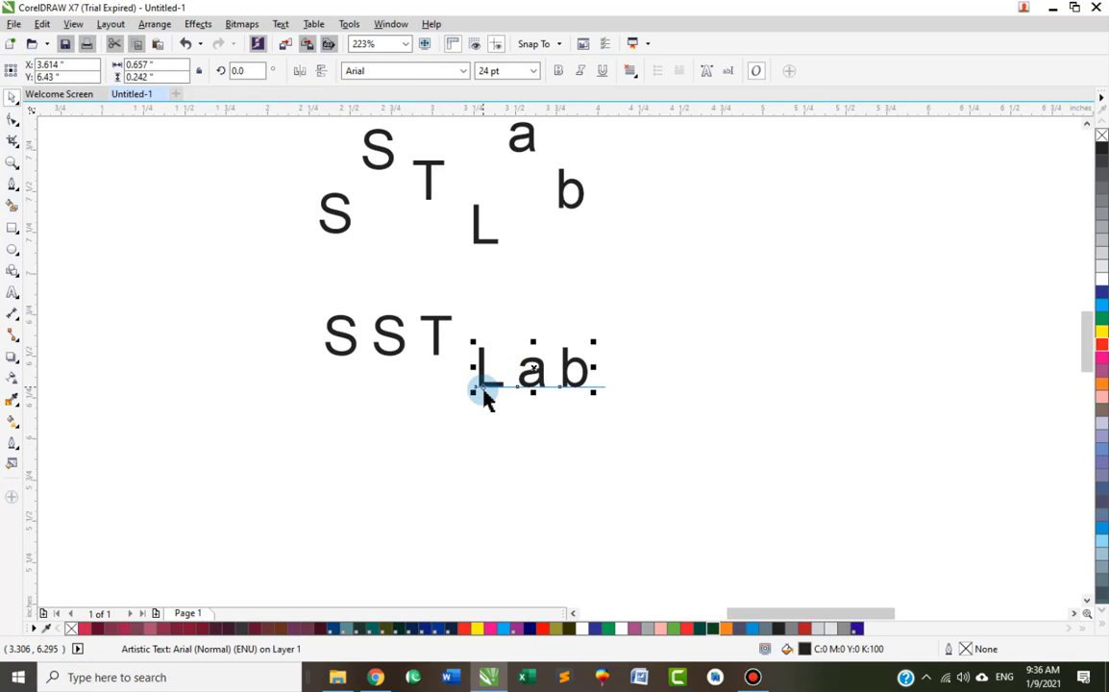
pyautogui.hotkey('ctrl', 'z')
pyautogui.moveTo(440, 358); pyautogui.dragTo(577, 282)
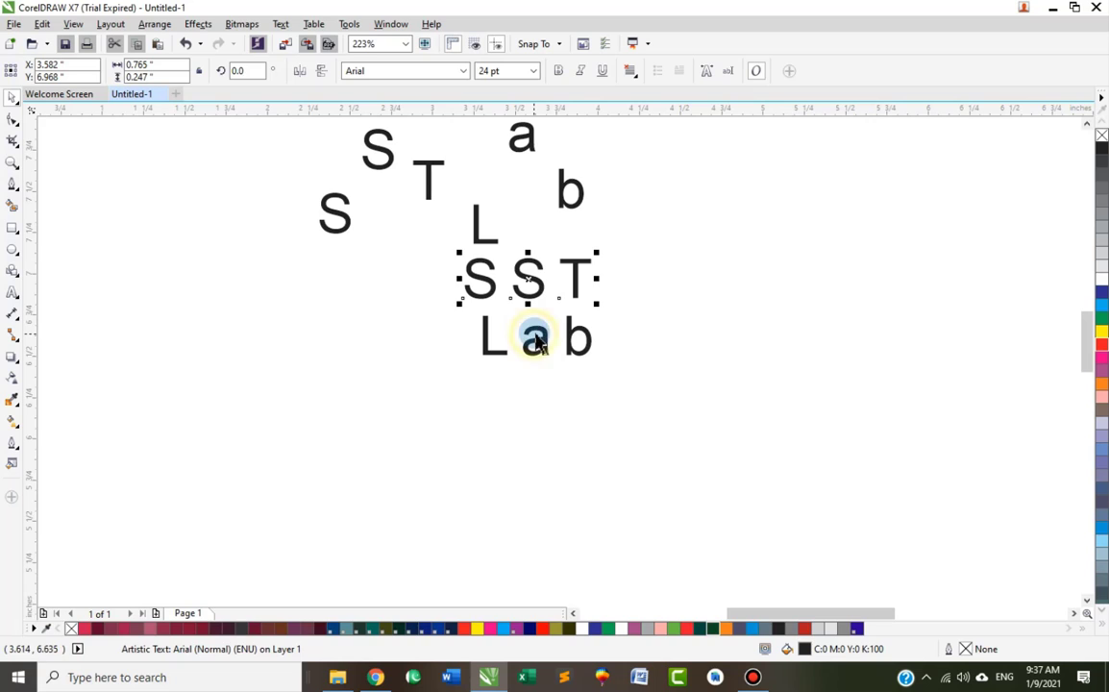
pyautogui.click(540, 332)
pyautogui.moveTo(589, 328); pyautogui.dragTo(626, 272)
pyautogui.keyDown('shift'); pyautogui.click(568, 276); pyautogui.keyUp('shift')
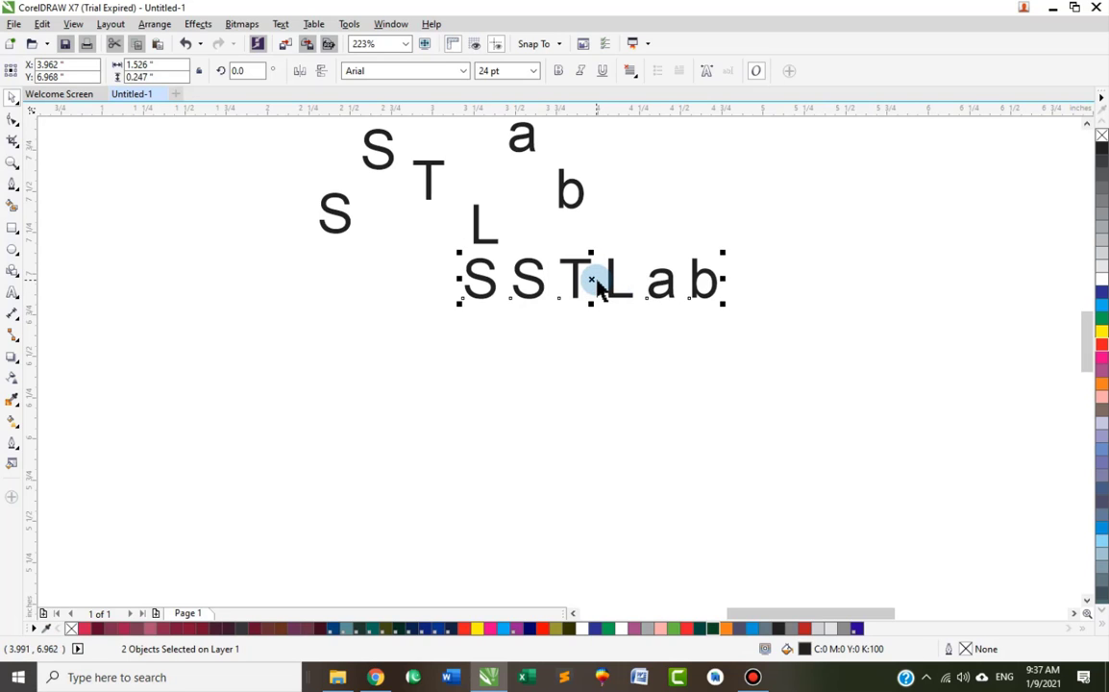
pyautogui.moveTo(594, 281); pyautogui.dragTo(428, 380)
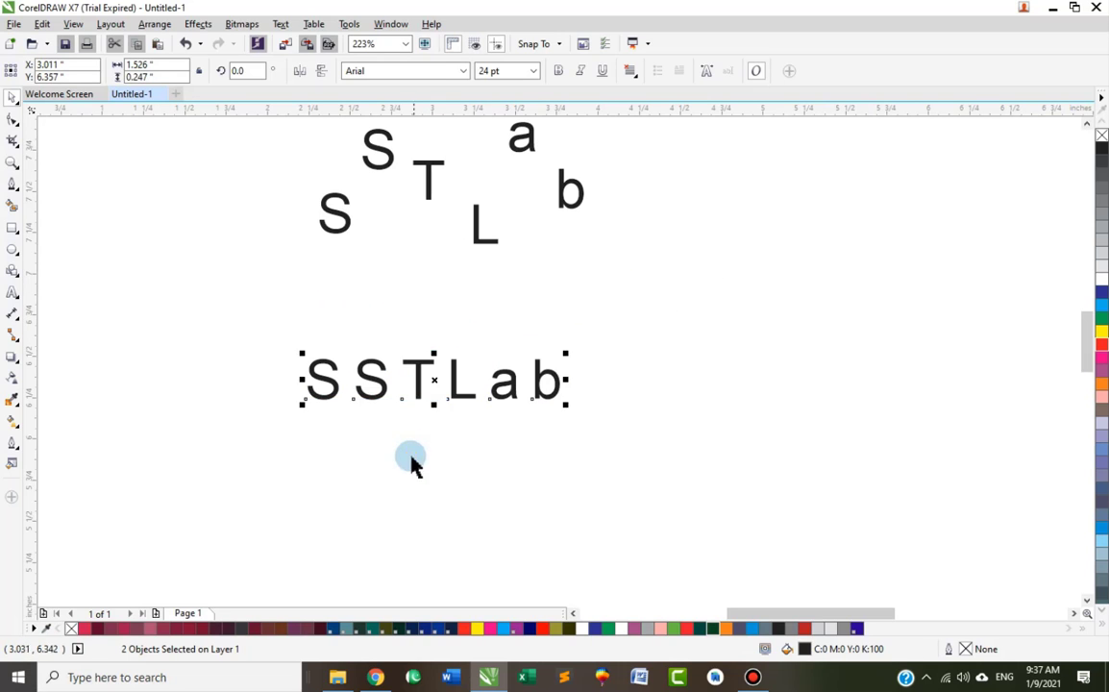
# Compare selecting the separate words of the lower text with selecting the single upper text.
pyautogui.click(459, 386)
pyautogui.click(457, 405)
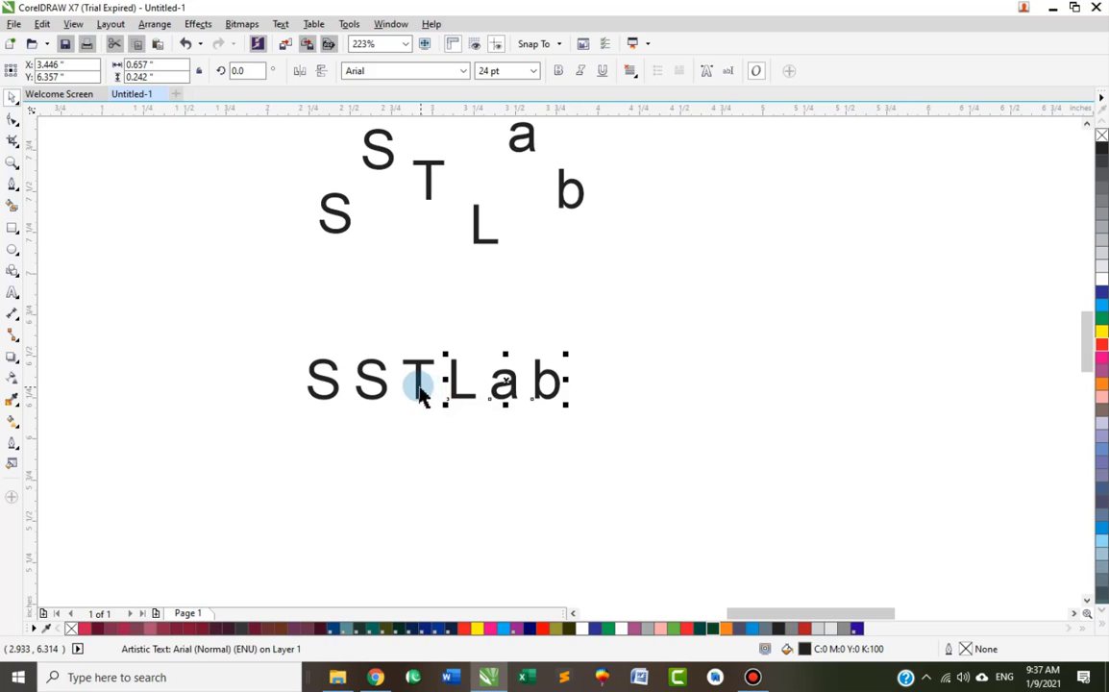
pyautogui.keyDown('shift'); pyautogui.click(416, 385); pyautogui.keyUp('shift')
pyautogui.click(409, 440)
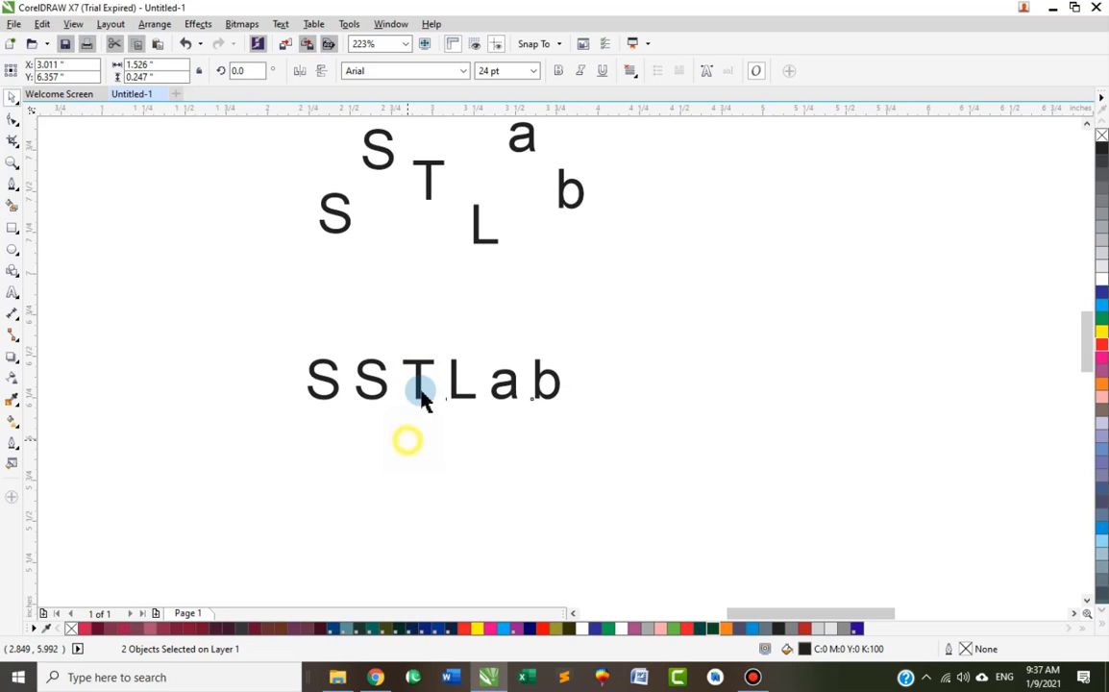
pyautogui.click(476, 234)
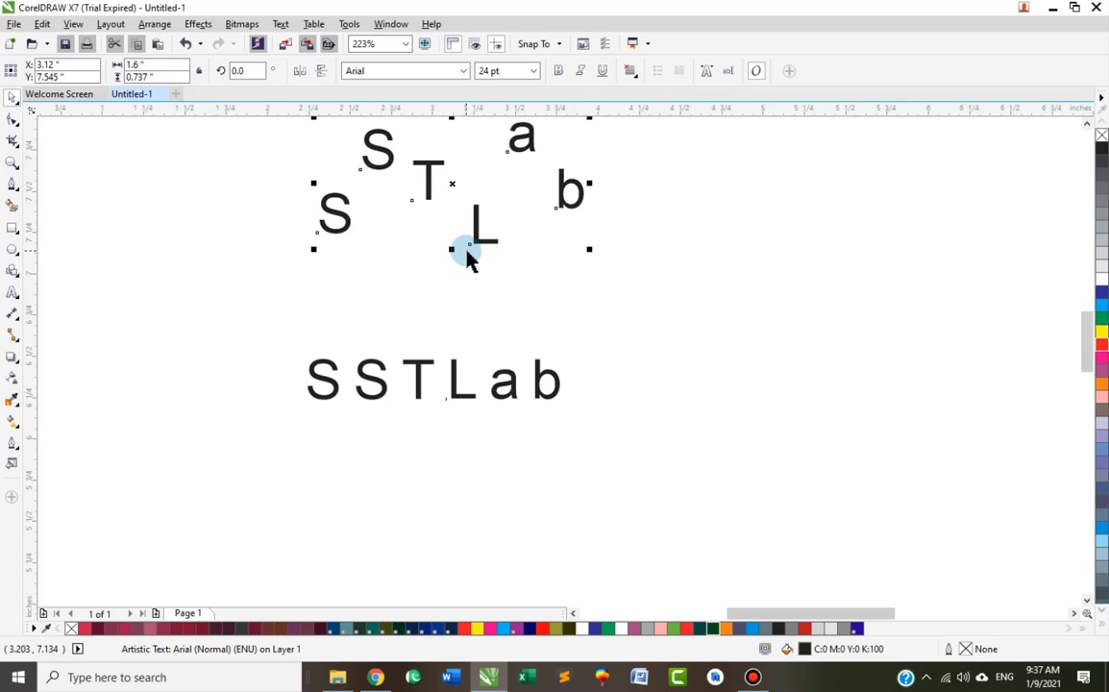
pyautogui.click(548, 267)
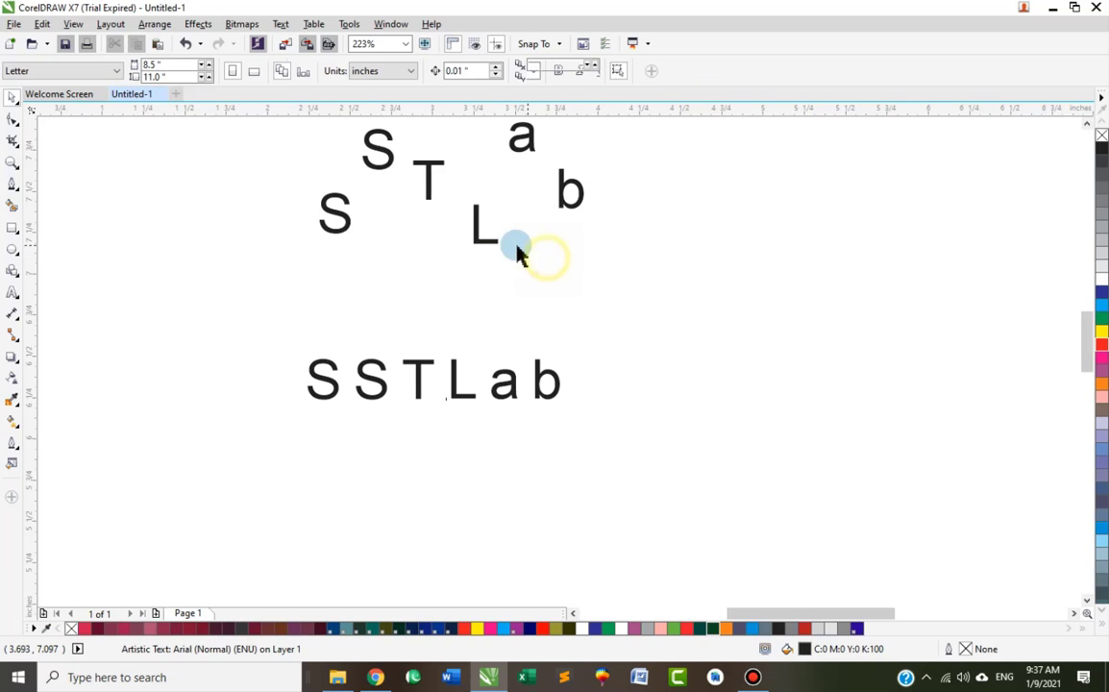
# Move the upper "SST Lab" text down about 0.2 inches and break it apart into separate words.
pyautogui.moveTo(496, 247); pyautogui.dragTo(497, 273)
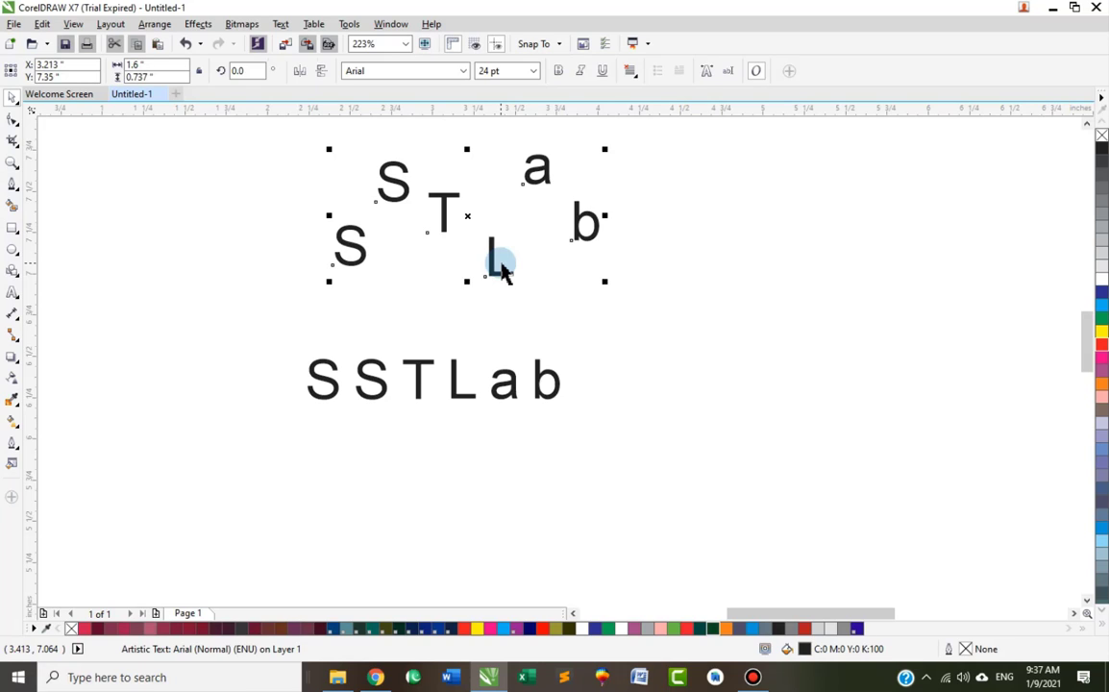
pyautogui.hotkey('ctrl', 'k')
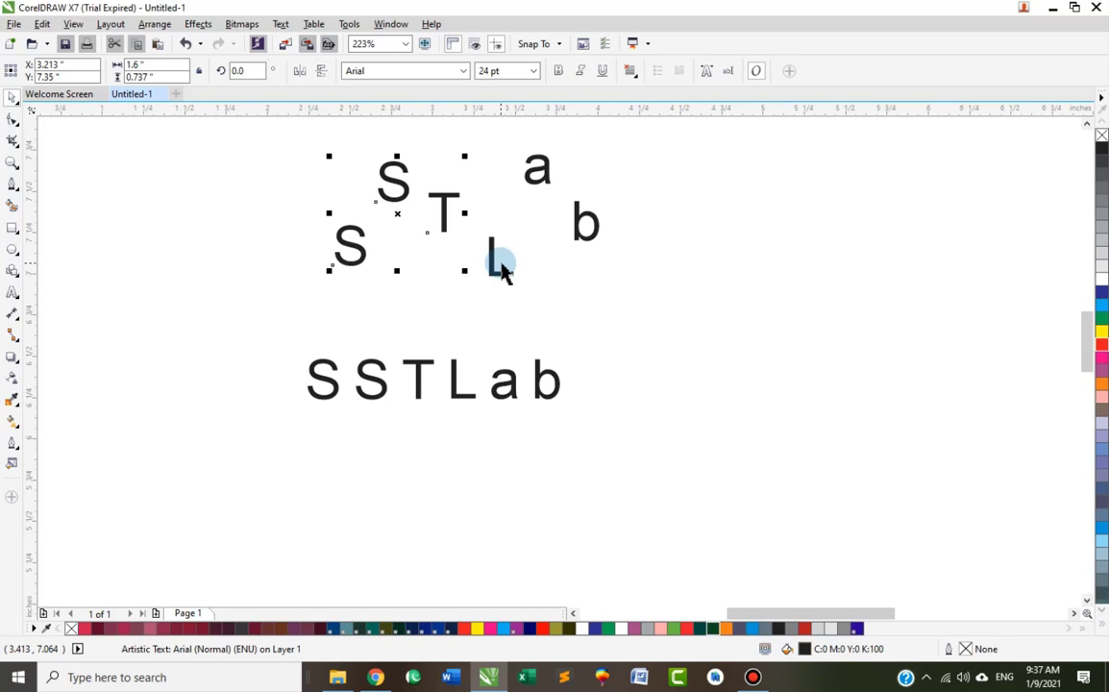
pyautogui.click(347, 287)
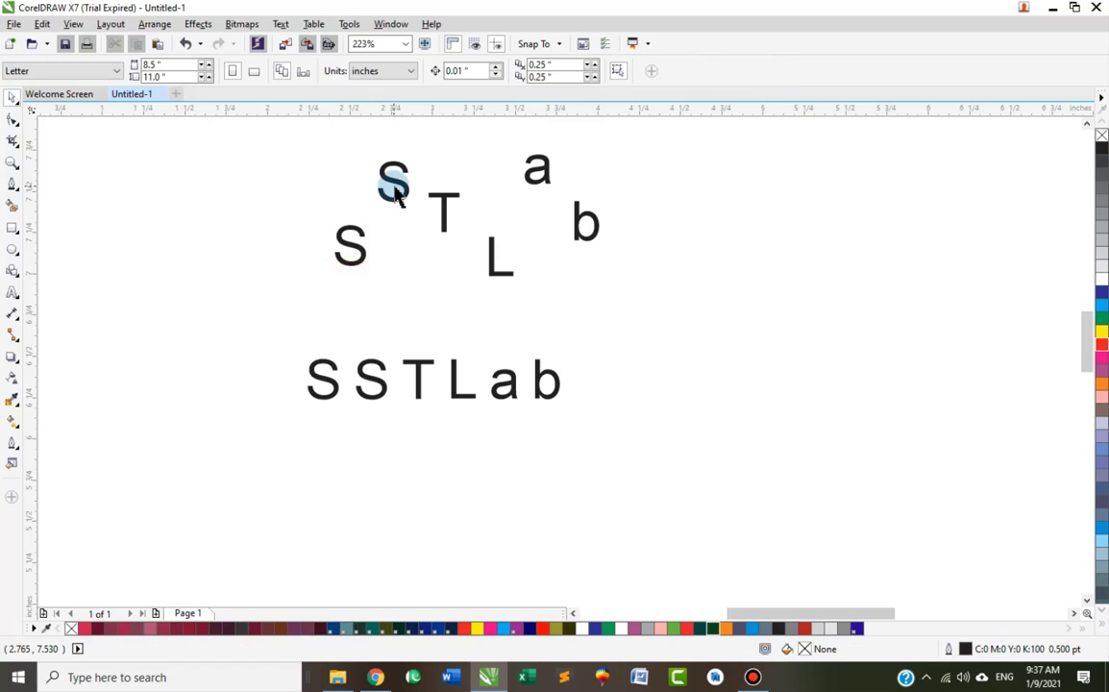
# Shift "SST" left, away from "Lab", in both texts: about 0.2 inches in the upper one, to X 2.374 inches in the lower.
pyautogui.moveTo(391, 179); pyautogui.dragTo(361, 188)
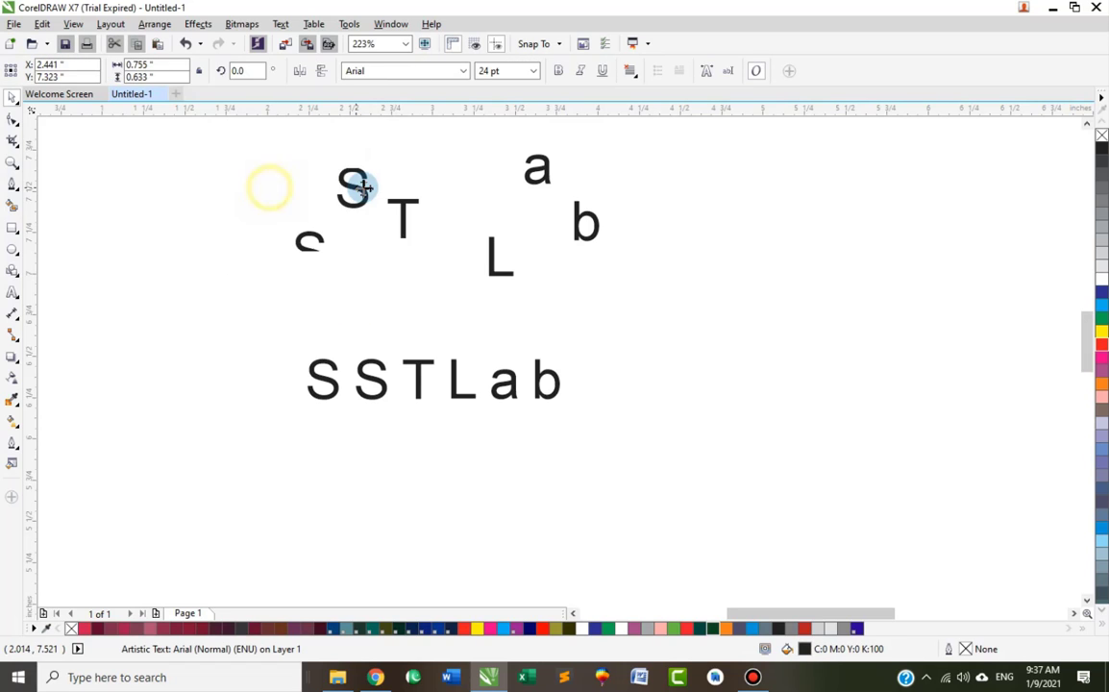
pyautogui.click(364, 372)
pyautogui.moveTo(363, 372); pyautogui.dragTo(317, 371)
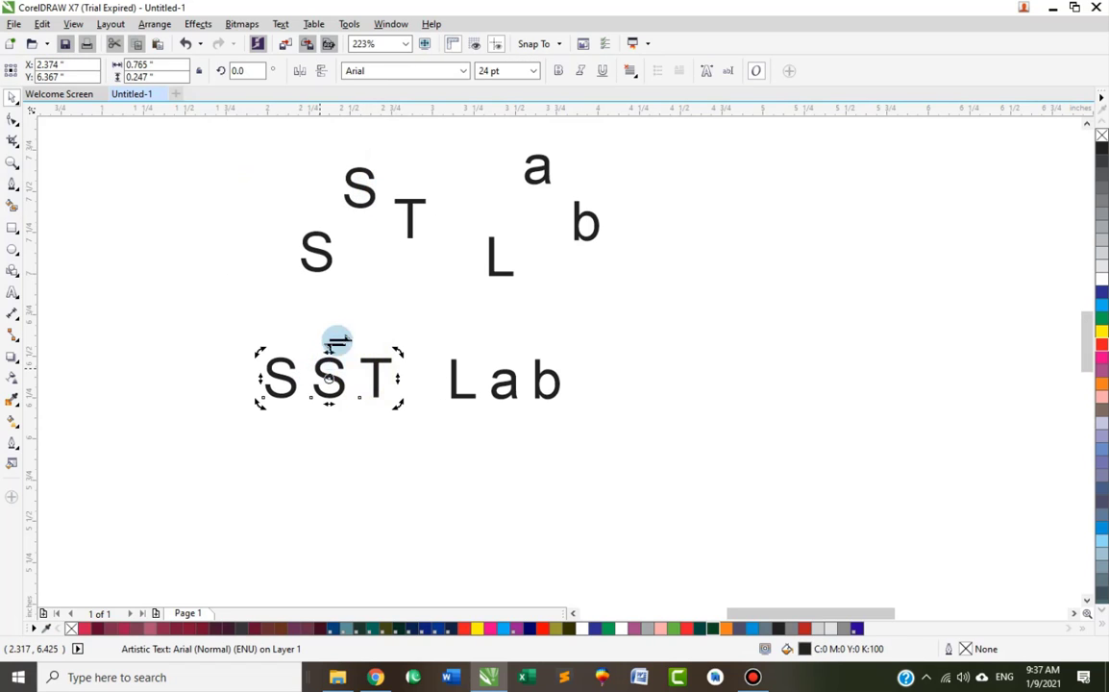
pyautogui.click(331, 389)
pyautogui.click(330, 368)
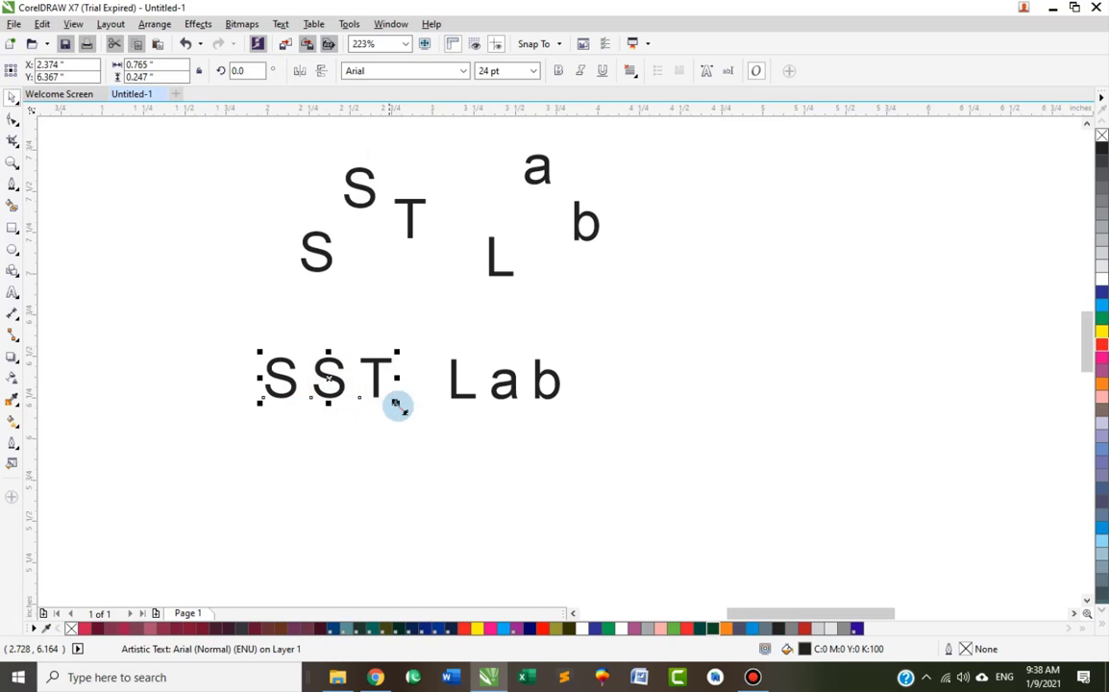
# With the Shape tool, raise the "a" of the lower "Lab" by 69% and the second "S" of the lower "SST" by 56%.
pyautogui.click(464, 394)
pyautogui.click(375, 388)
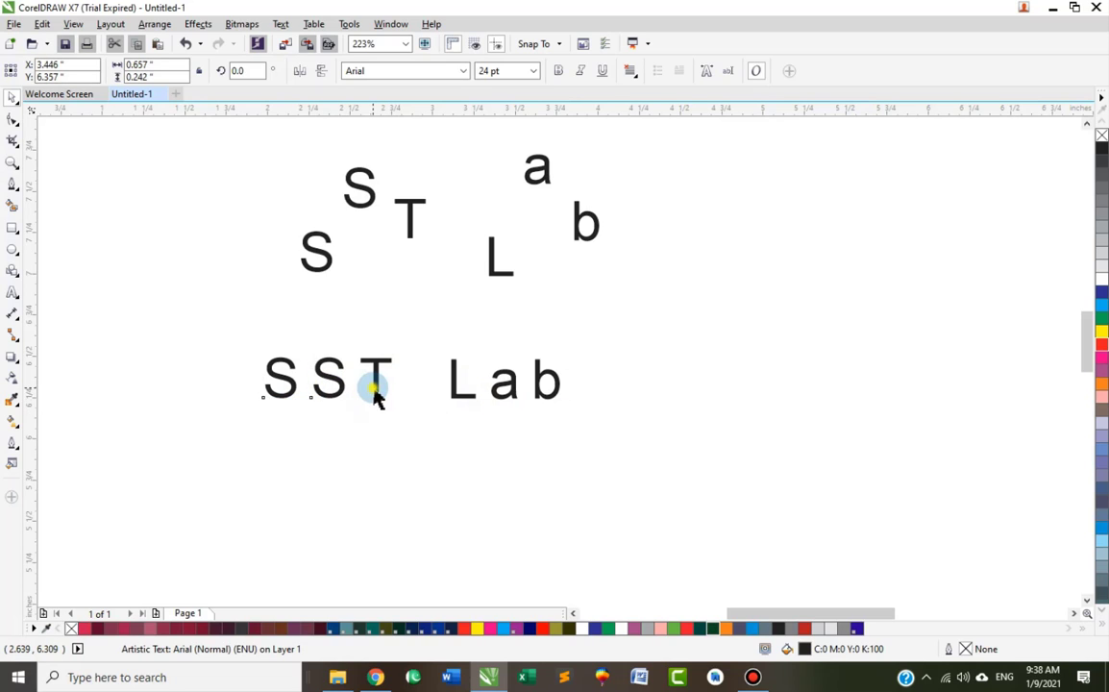
pyautogui.click(470, 390)
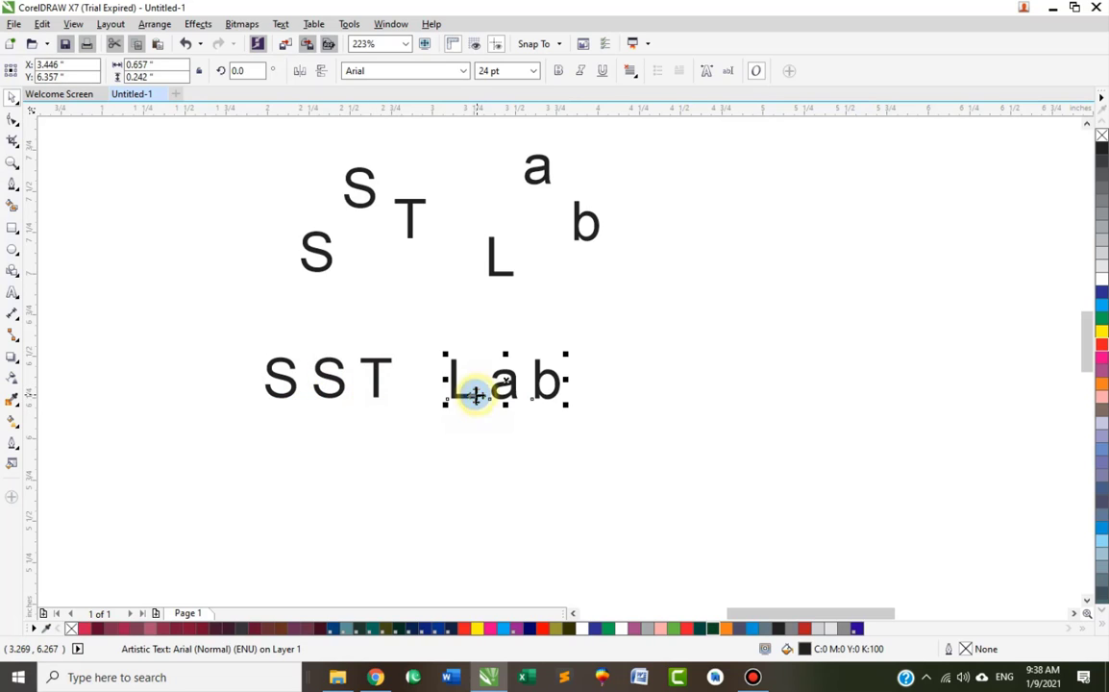
pyautogui.click(12, 118)
pyautogui.click(491, 399)
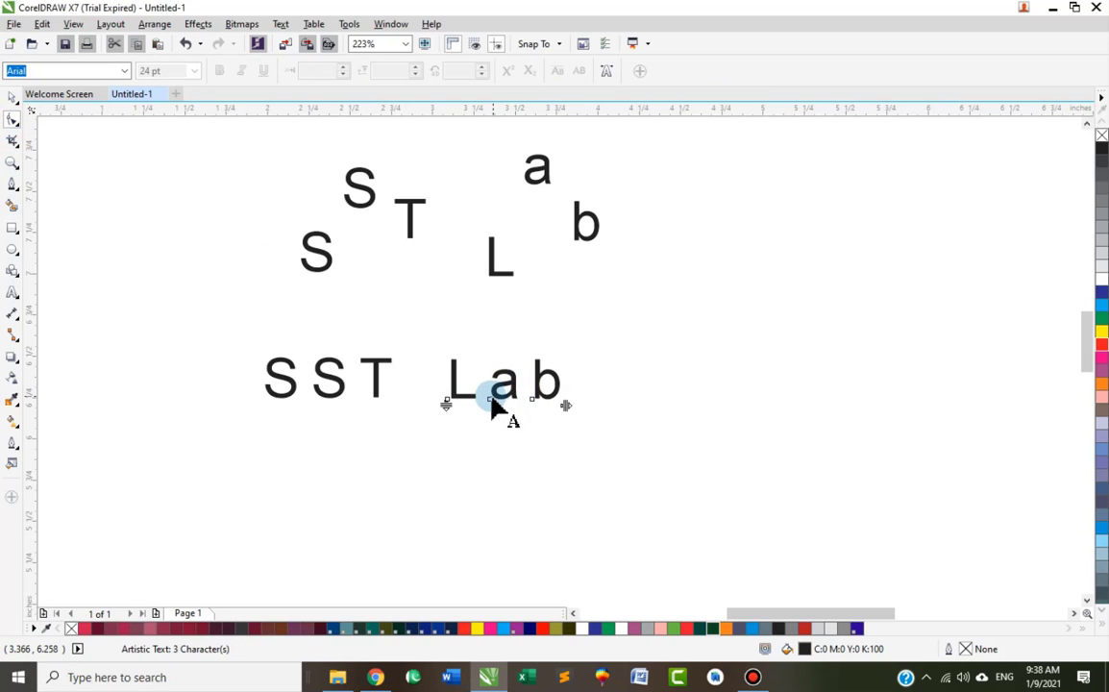
pyautogui.moveTo(490, 400); pyautogui.dragTo(492, 364)
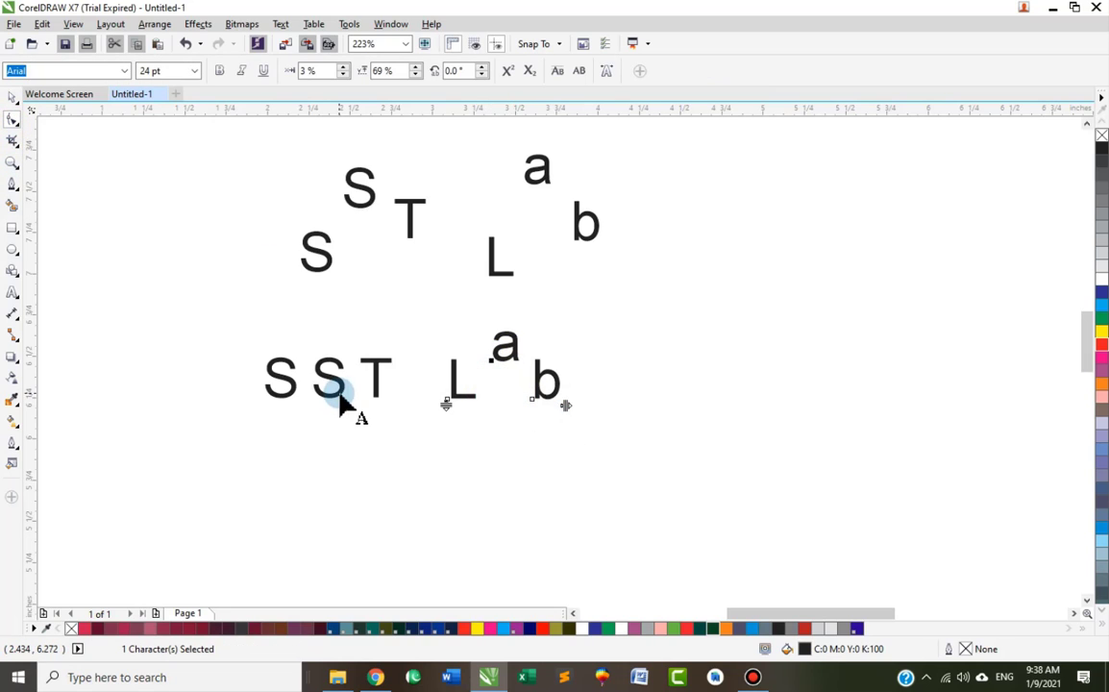
pyautogui.click(297, 404)
pyautogui.moveTo(311, 397); pyautogui.dragTo(311, 366)
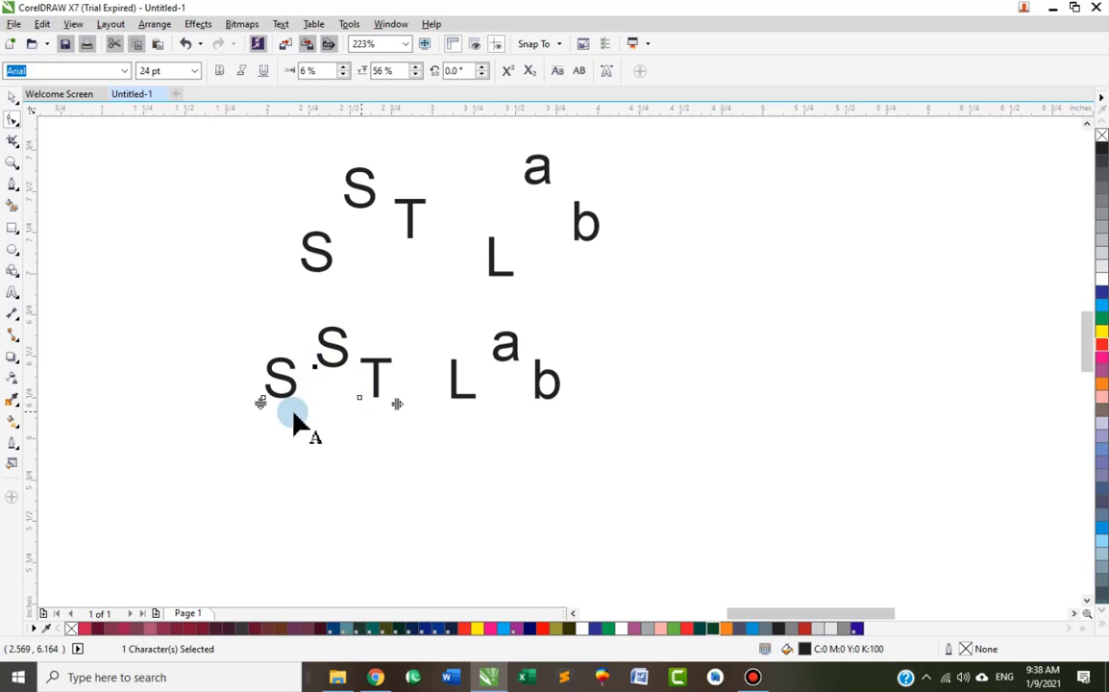
# Group the lower "SST" and "Lab" words and try to edit the group's letters with the Shape tool.
pyautogui.click(12, 97)
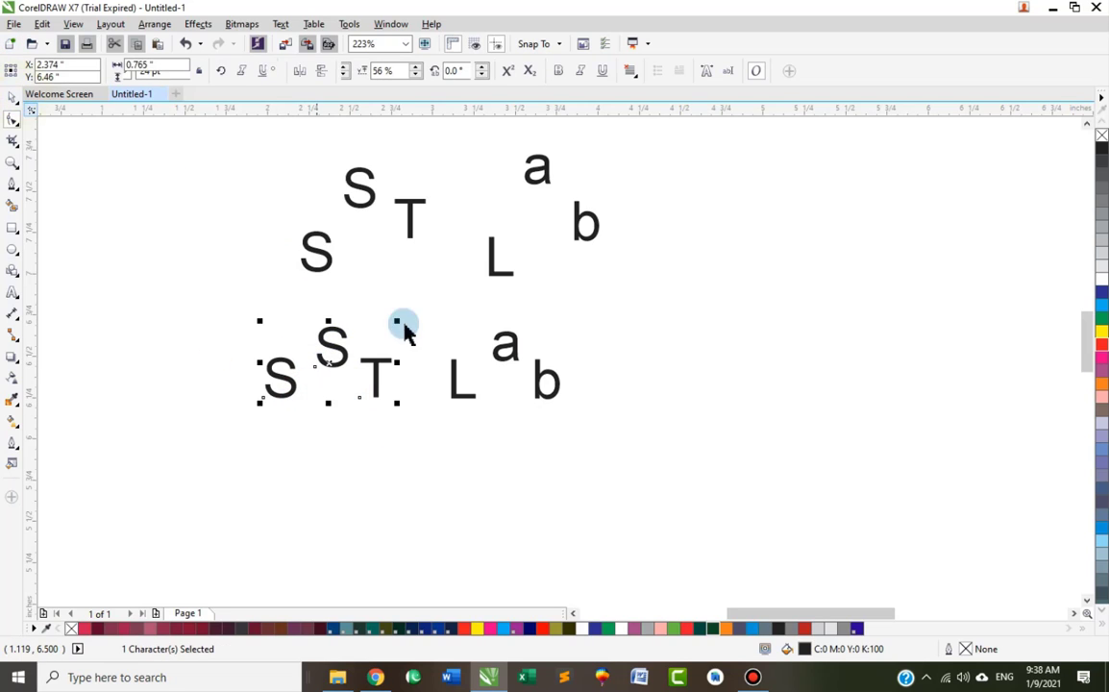
pyautogui.keyDown('shift'); pyautogui.click(461, 385); pyautogui.keyUp('shift')
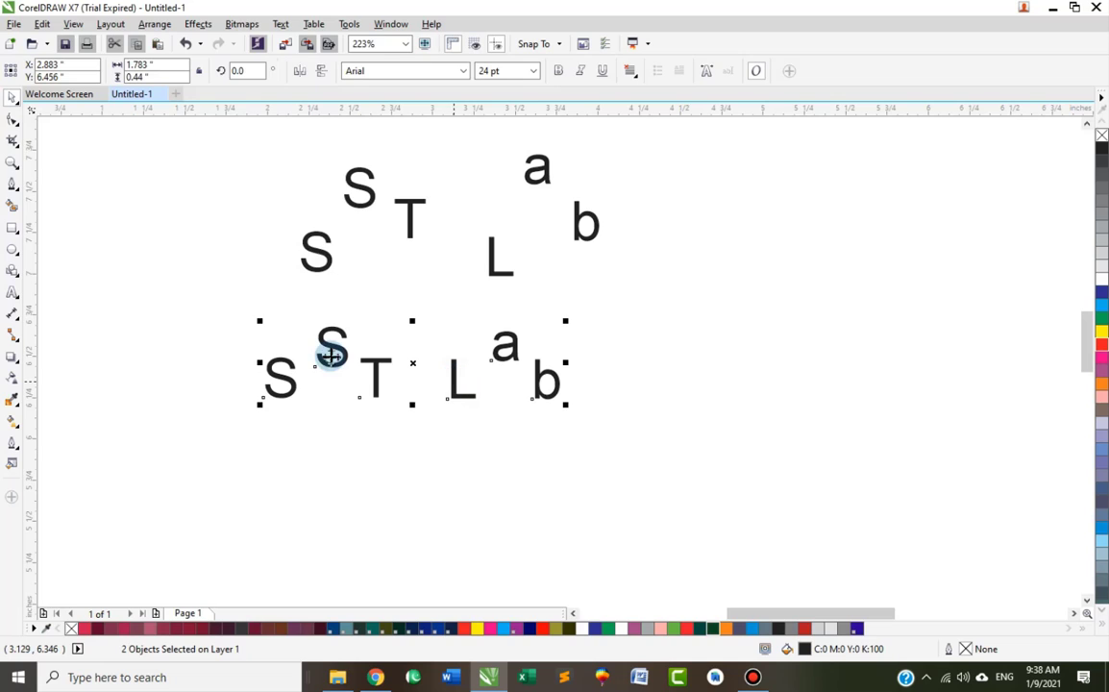
pyautogui.hotkey('ctrl', 'g')
pyautogui.click(11, 120)
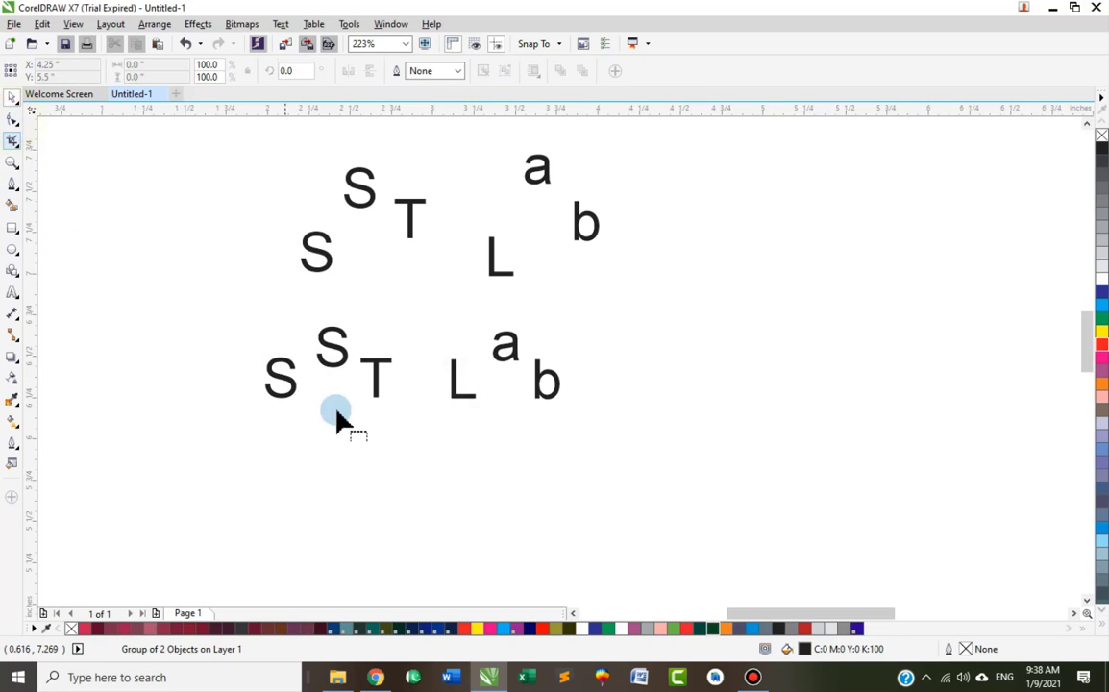
pyautogui.click(369, 363)
pyautogui.click(10, 99)
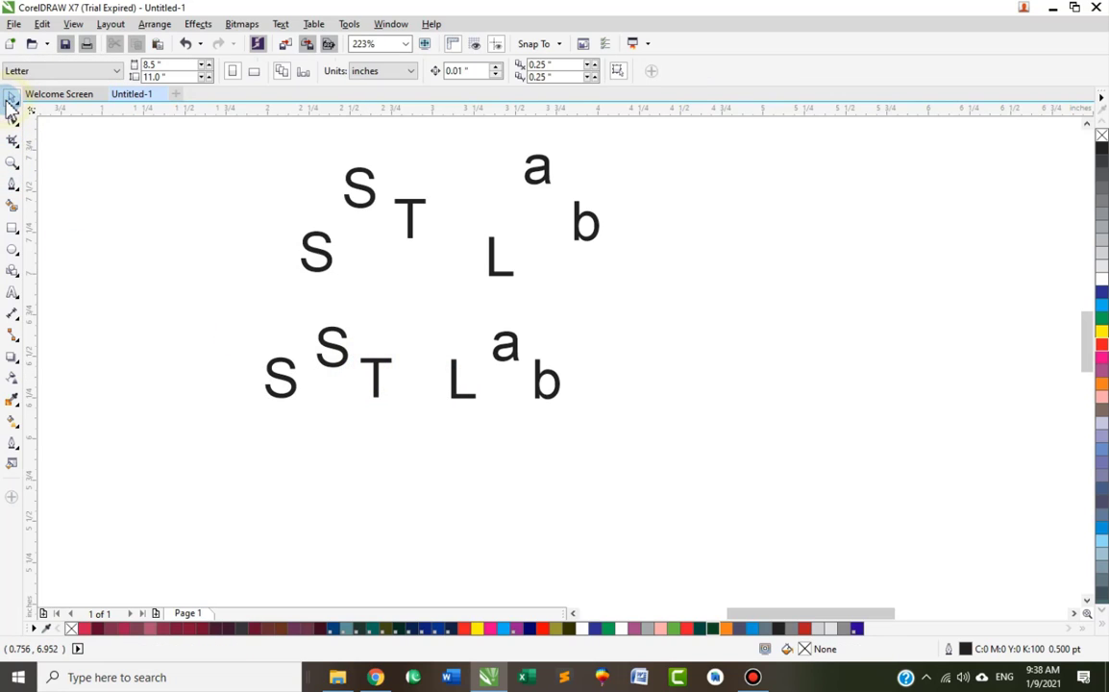